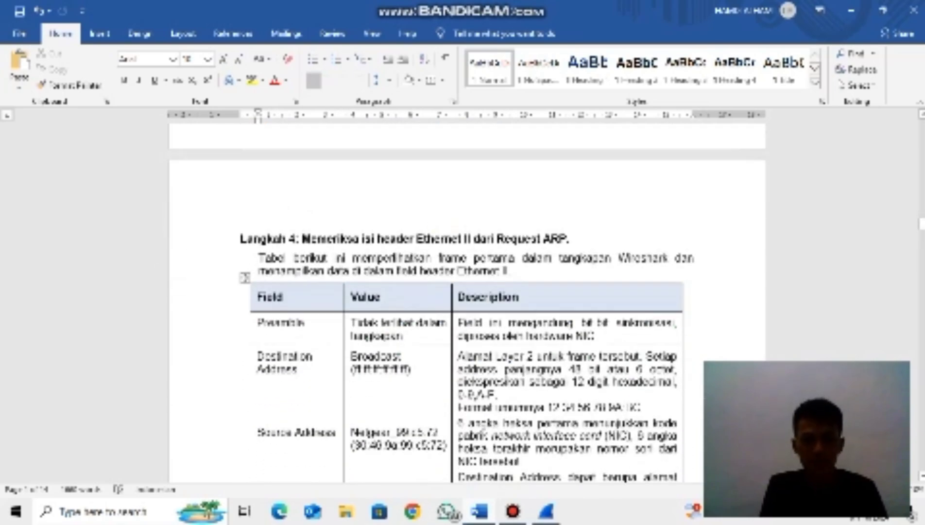
Read the Ethernet II header table under Langkah 4 and the answers to Pertanyaan 1 and 2
scroll(467, 302, down, 1)
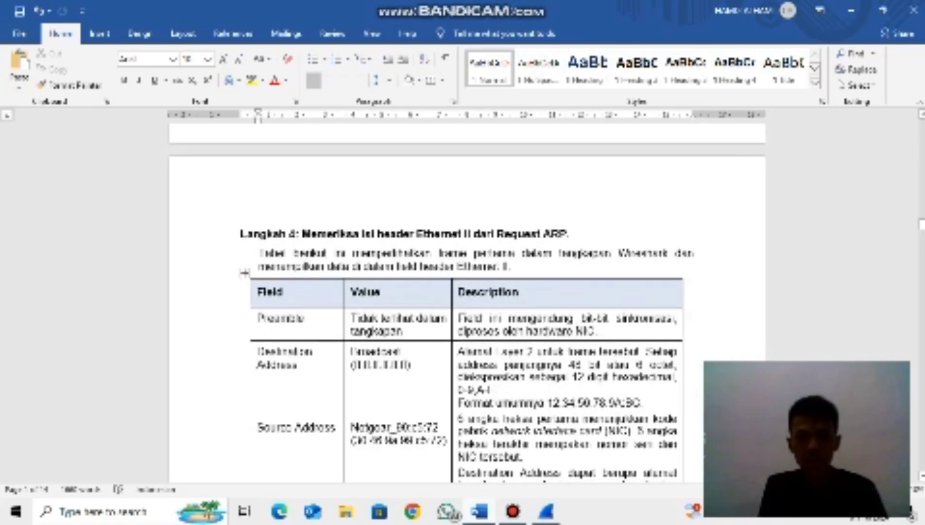
scroll(467, 301, down, 10)
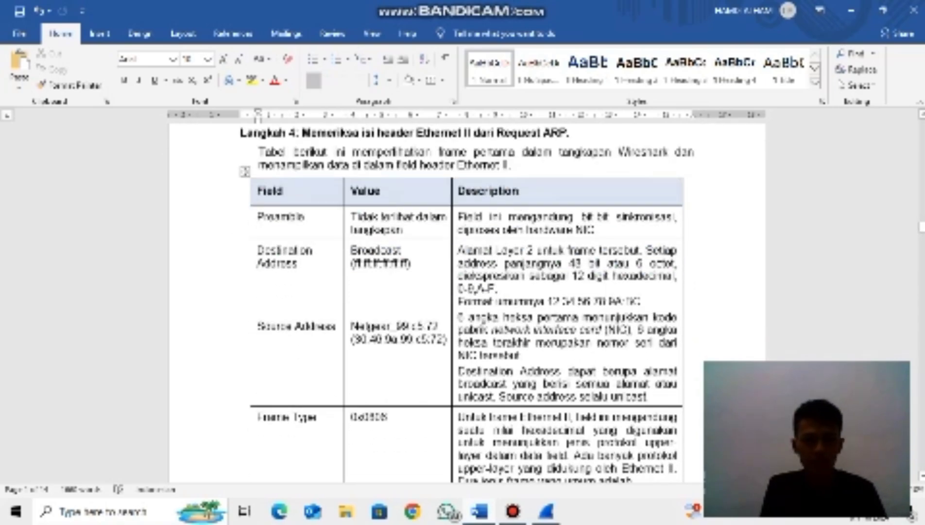
scroll(467, 301, down, 8)
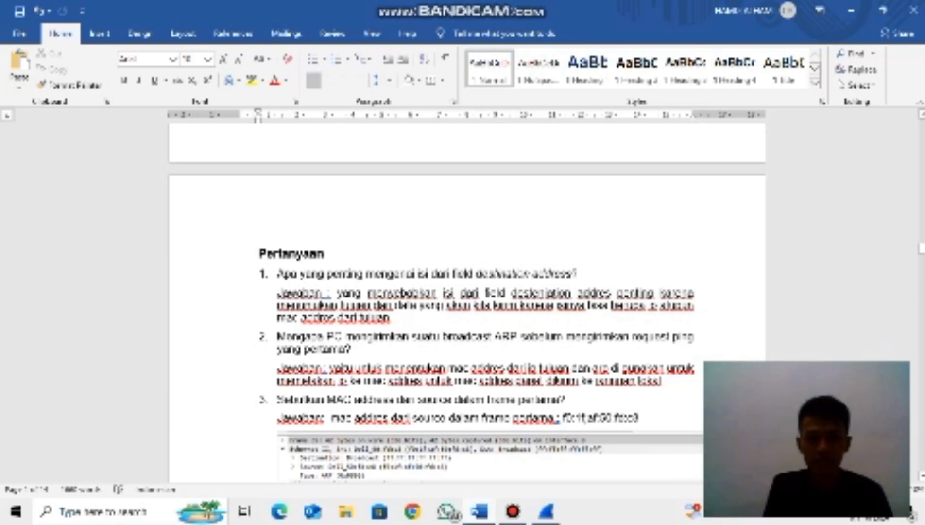
key(ctrl+v)
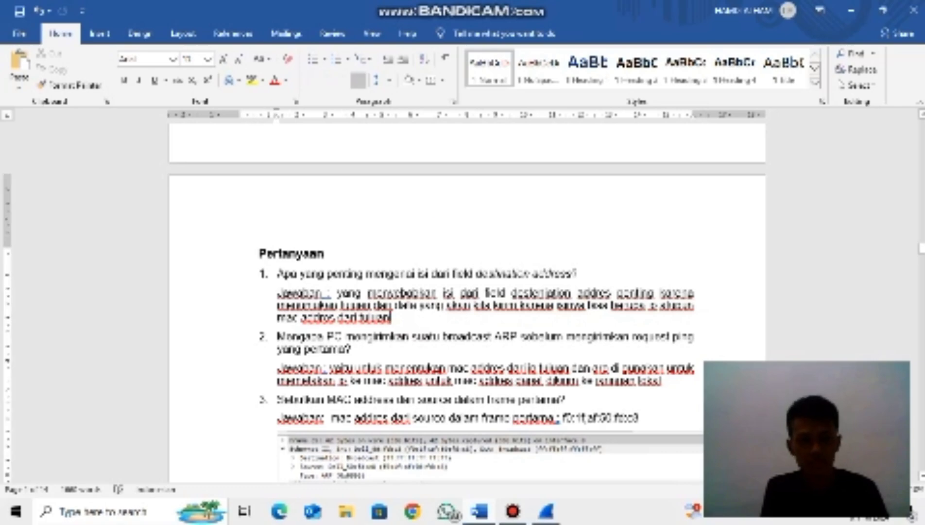
drag(390, 318, 336, 293)
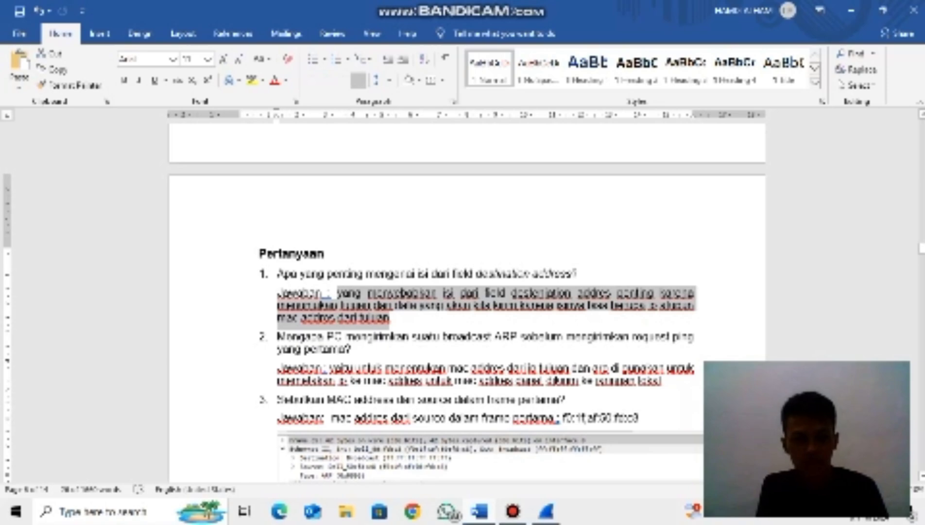
click(390, 318)
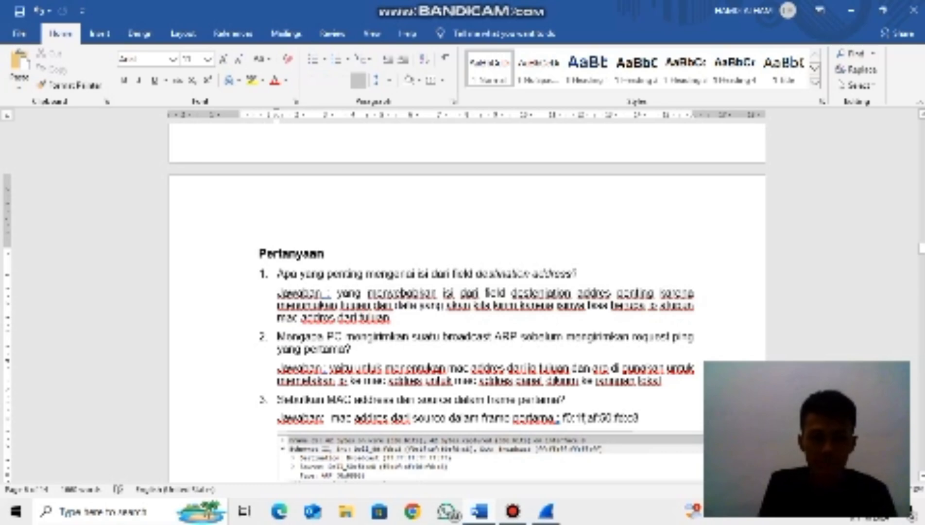
scroll(467, 302, down, 2)
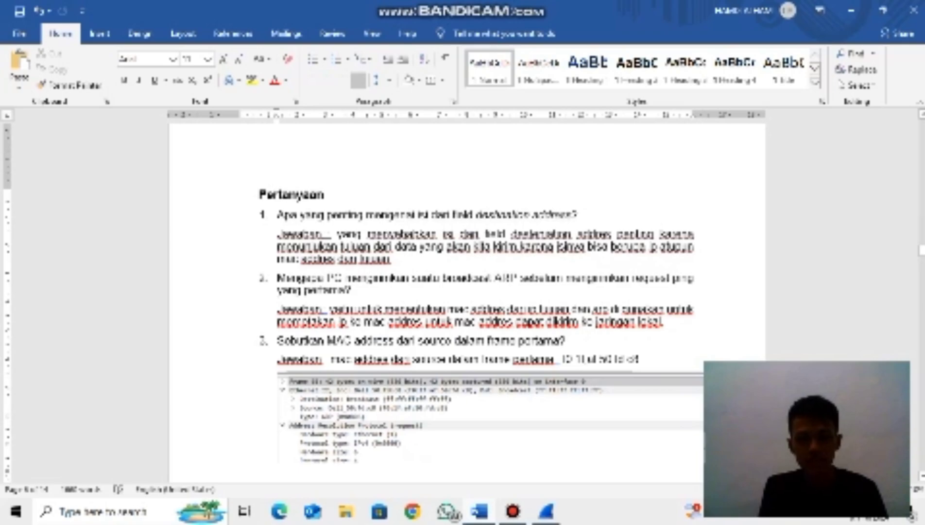
scroll(467, 301, down, 5)
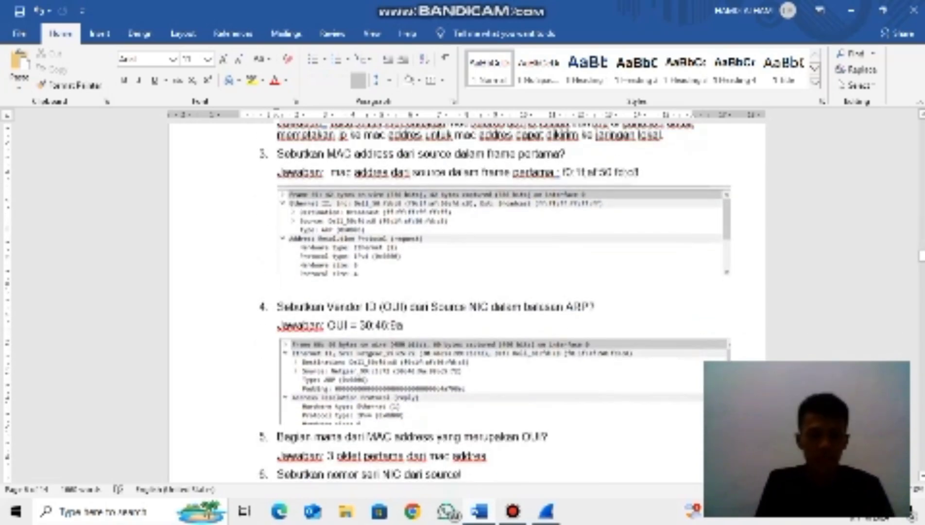
Compare the answer to question 3 on the source MAC address with the ARP request screenshot in the preceding pages
scroll(466, 301, up, 1)
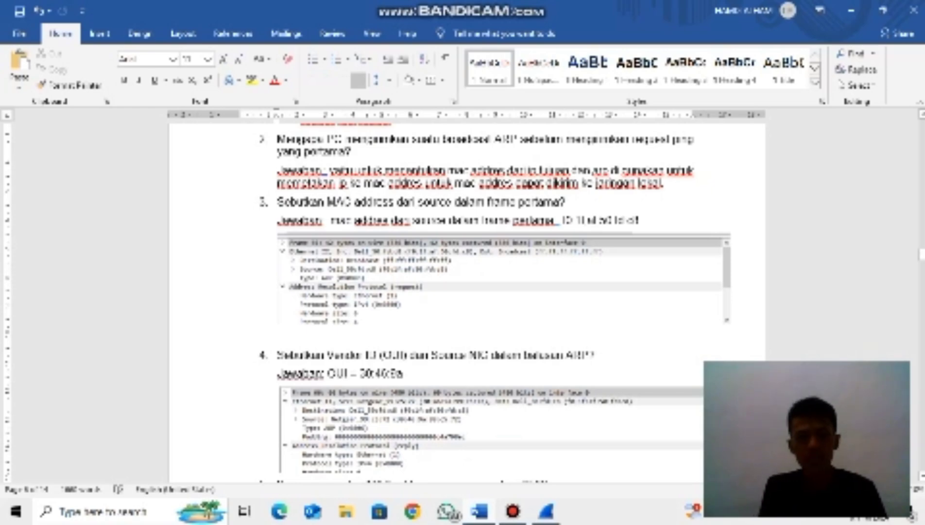
scroll(467, 301, up, 3)
scroll(467, 302, down, 15)
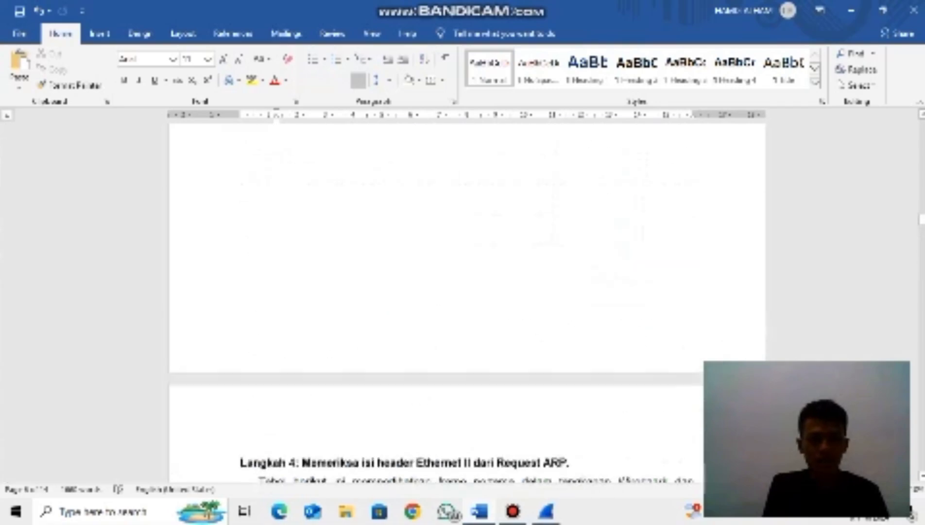
scroll(467, 301, up, 6)
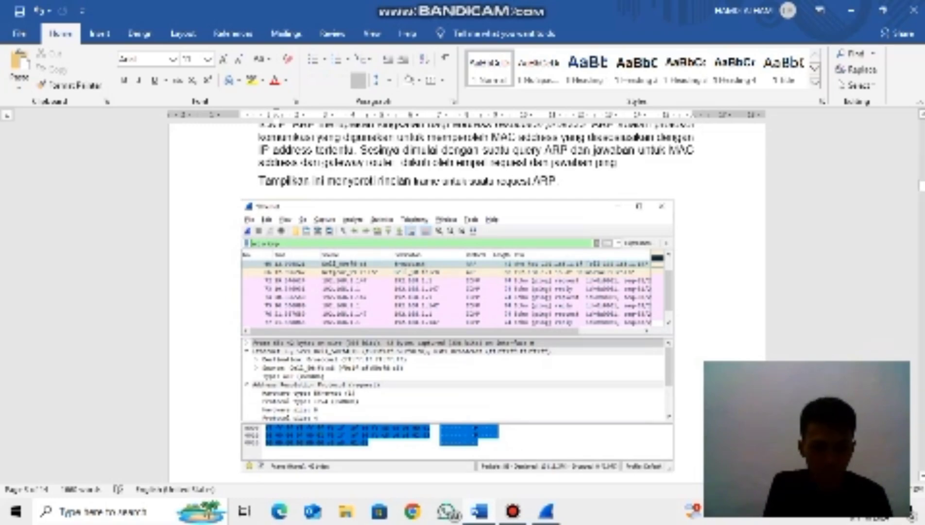
scroll(467, 301, up, 15)
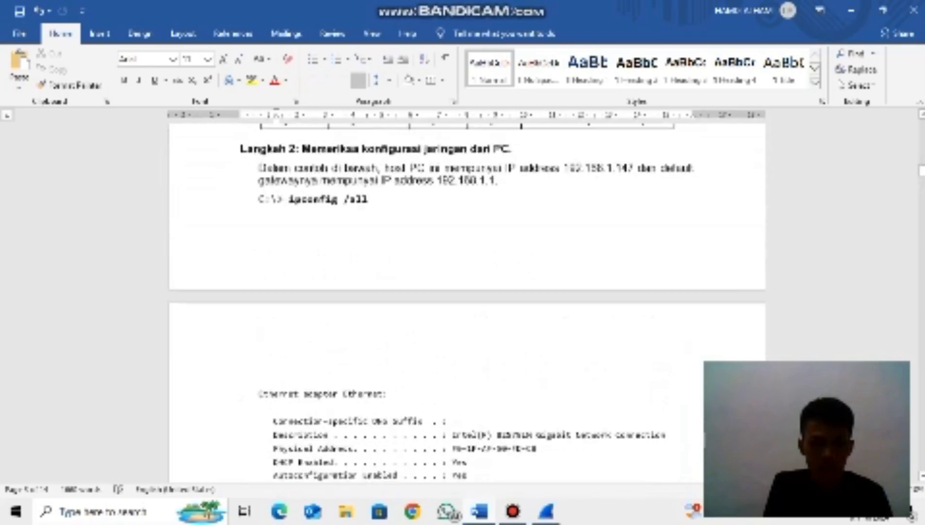
scroll(466, 302, down, 15)
scroll(467, 301, down, 5)
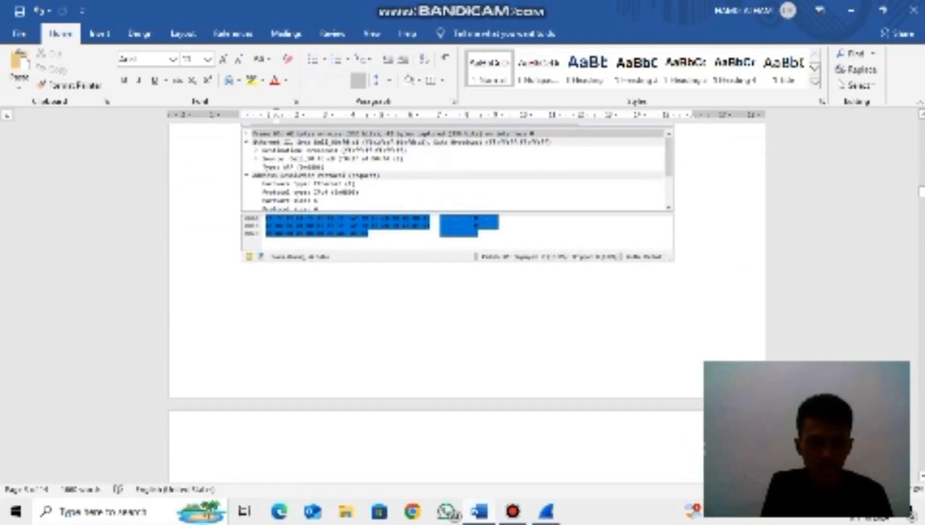
scroll(467, 302, down, 5)
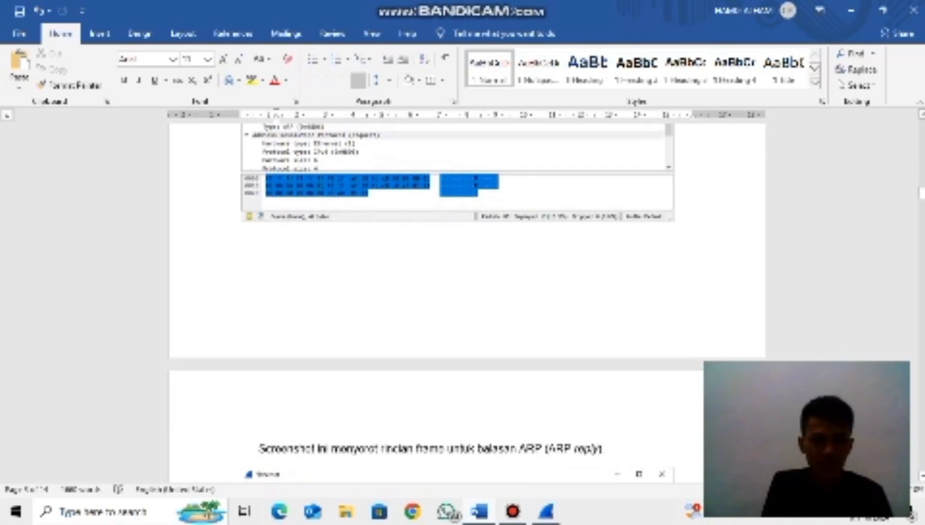
scroll(466, 302, down, 20)
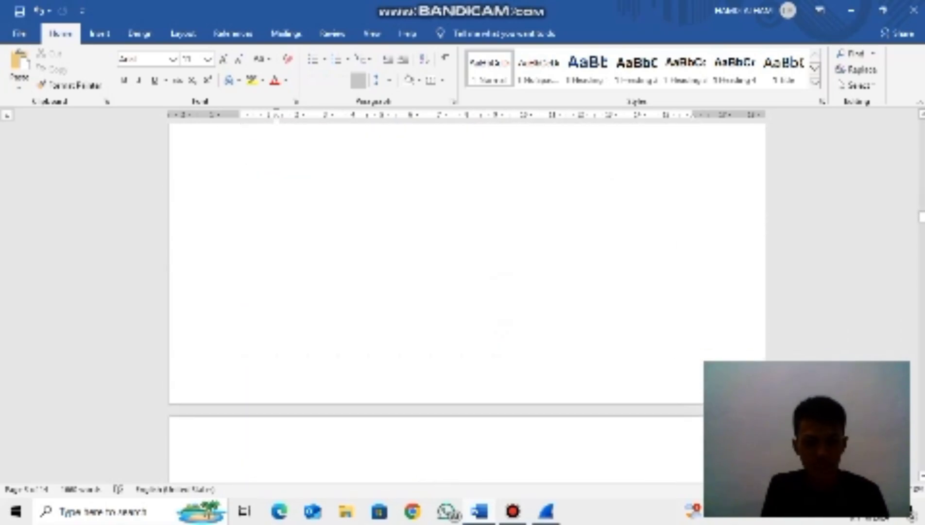
scroll(466, 302, down, 15)
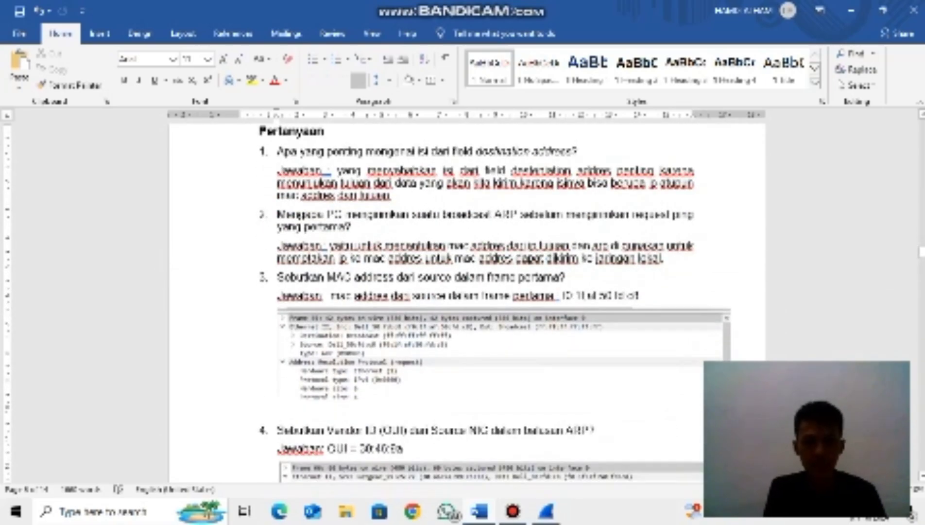
scroll(466, 302, down, 3)
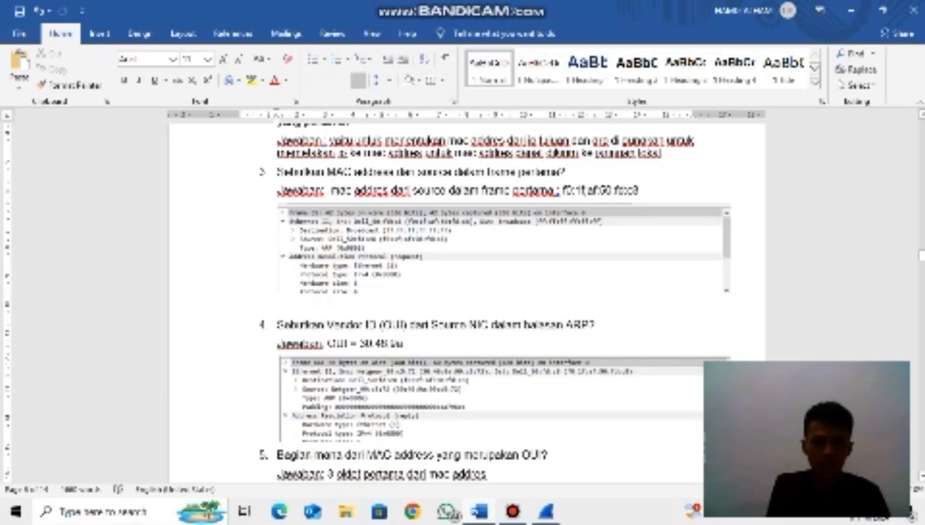
Compare the answers to questions 4 to 6 on the OUI and NIC serial number with the ARP reply screenshot
scroll(467, 301, up, 20)
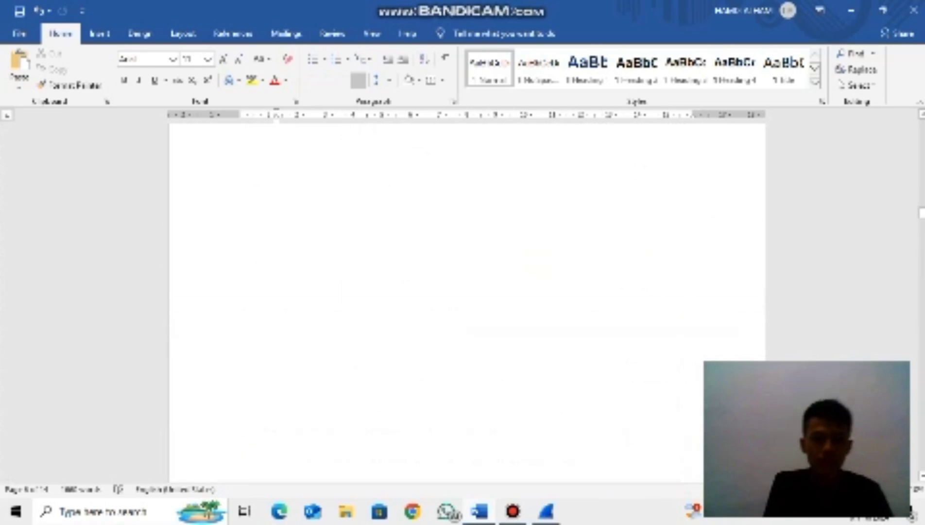
scroll(466, 272, up, 1)
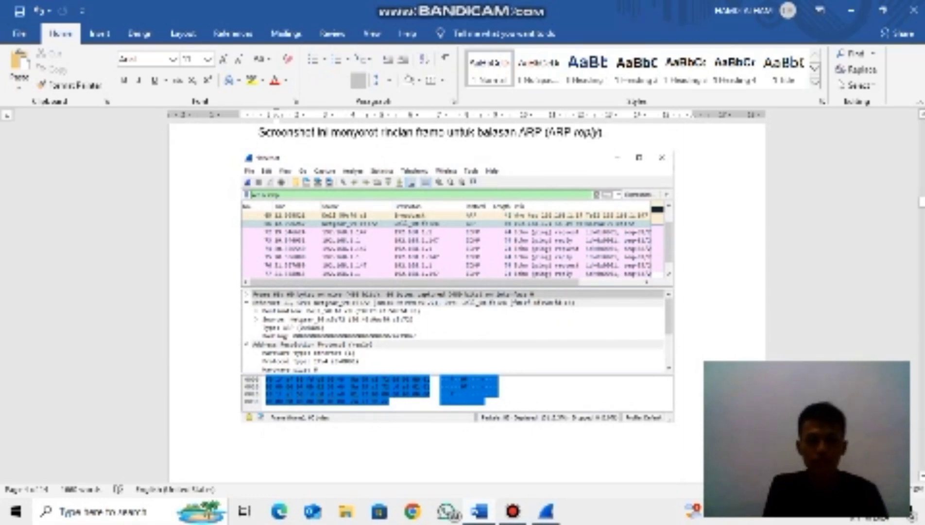
scroll(466, 302, down, 20)
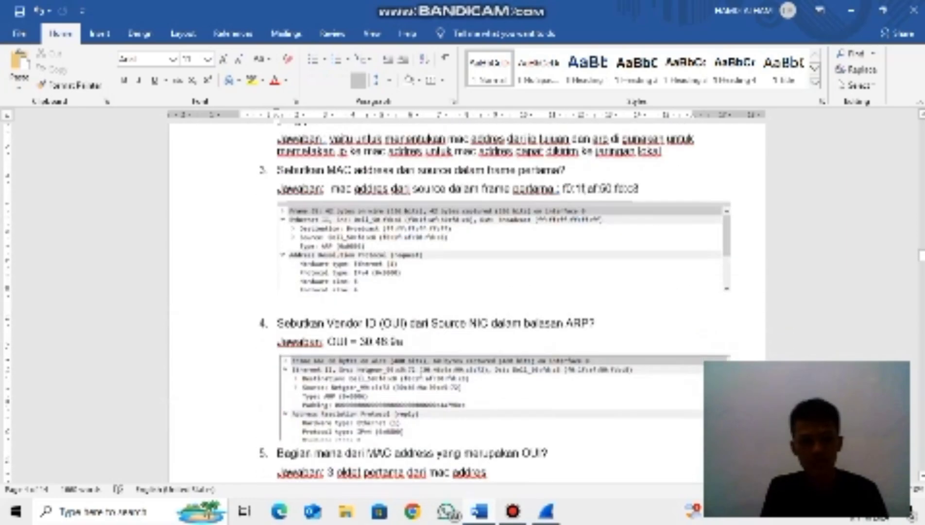
scroll(467, 301, down, 1)
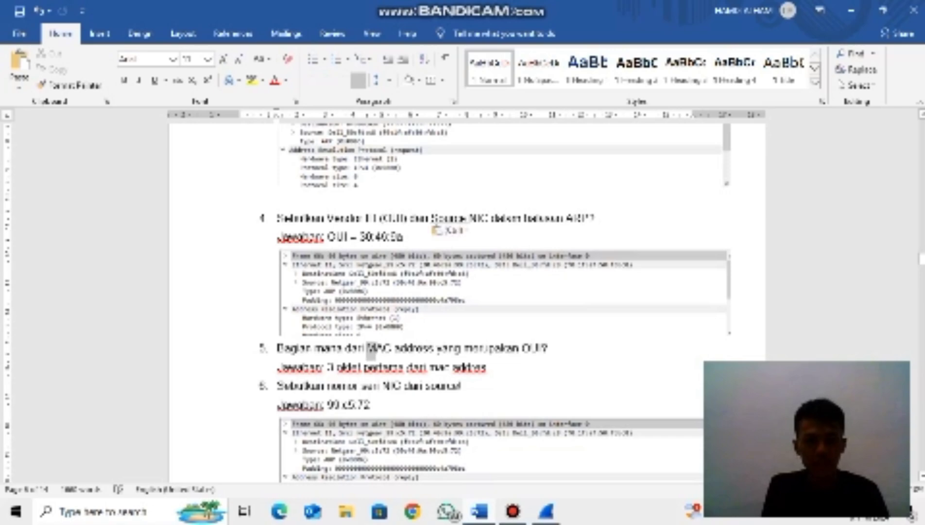
click(379, 350)
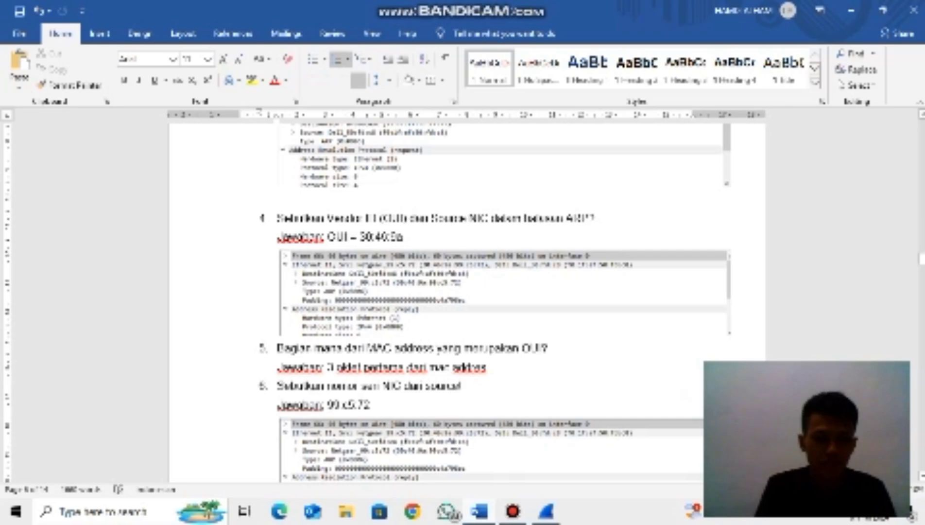
scroll(486, 302, down, 3)
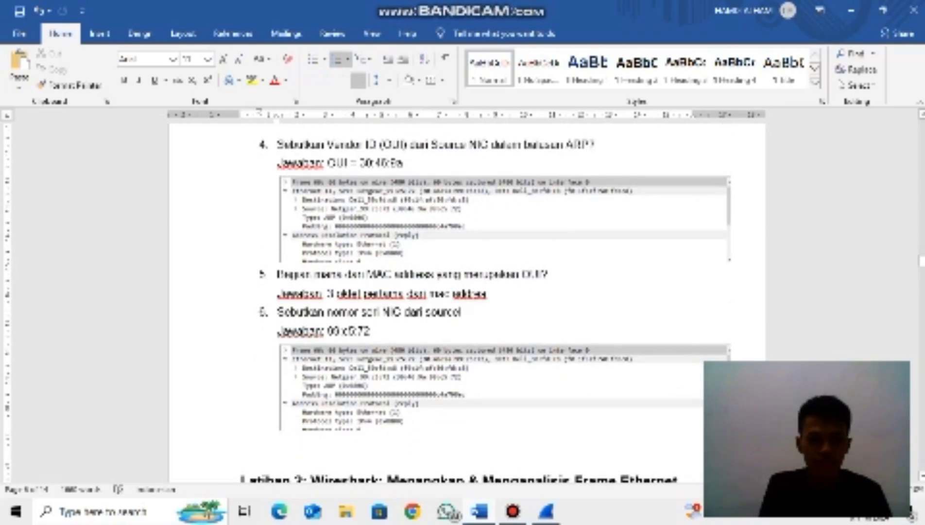
scroll(467, 301, up, 15)
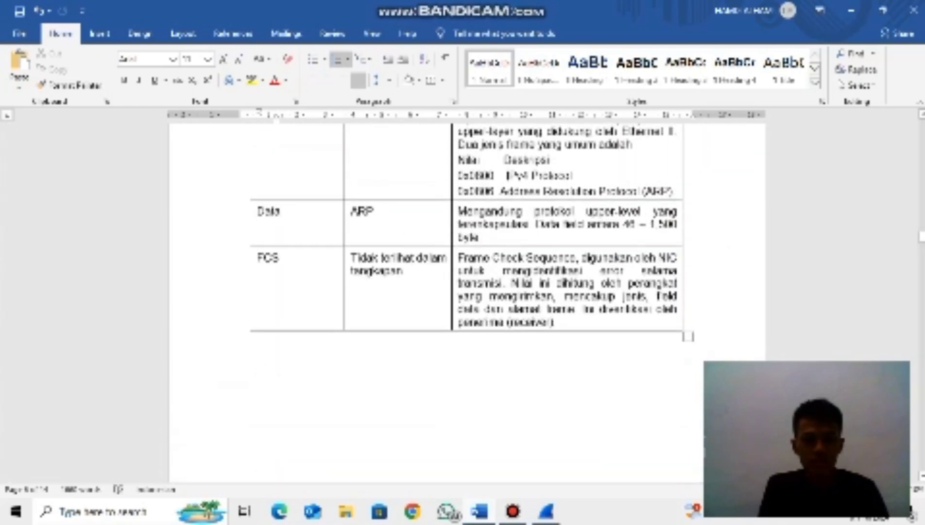
scroll(466, 301, up, 7)
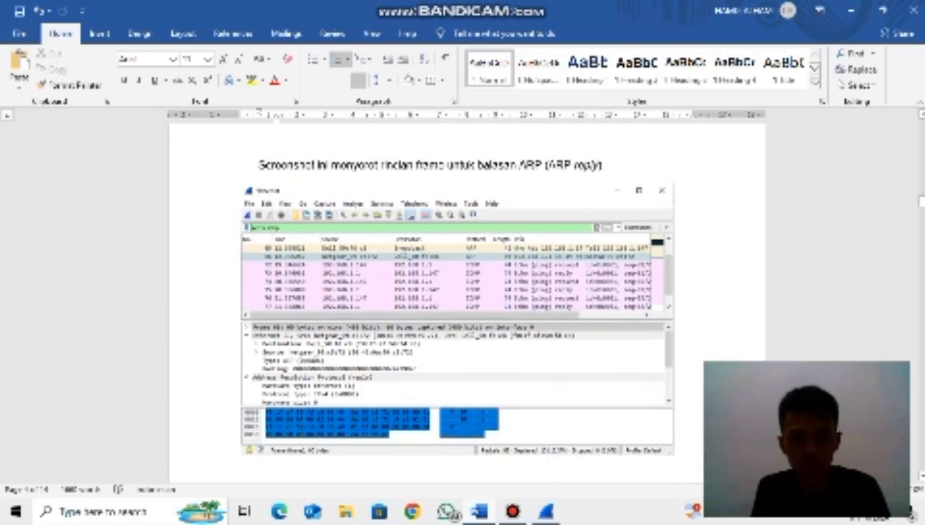
scroll(466, 302, down, 7)
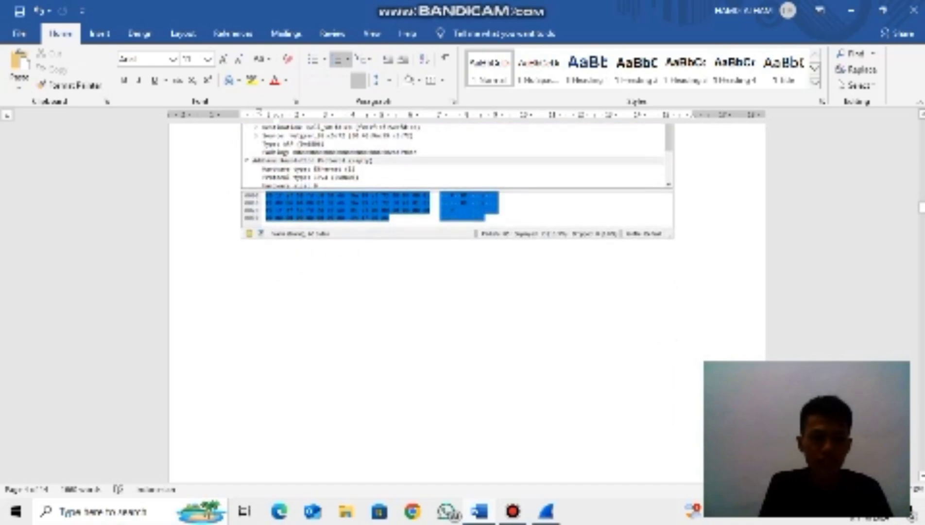
scroll(466, 302, down, 20)
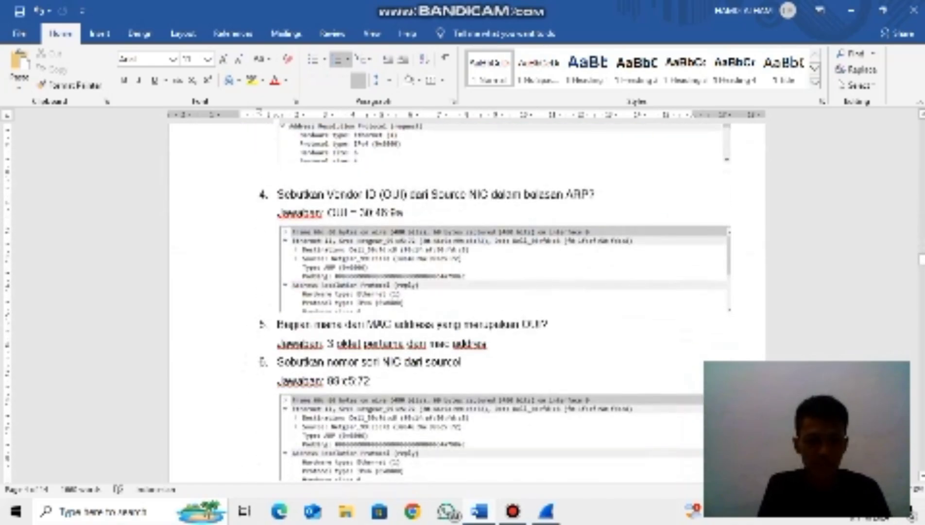
Open a Command Prompt for Langkah 1 and run ipconfig to list the PC's IP address and default gateway
scroll(467, 301, down, 3)
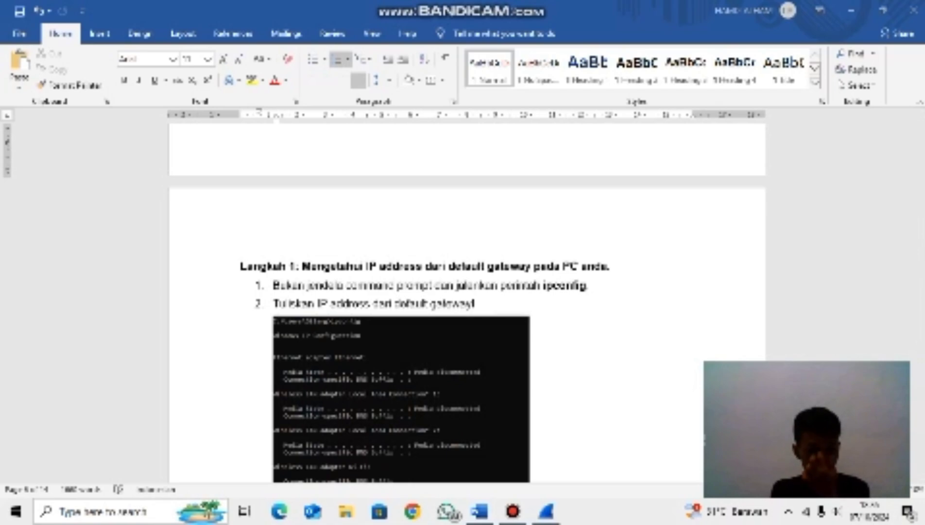
click(104, 512)
text(c)
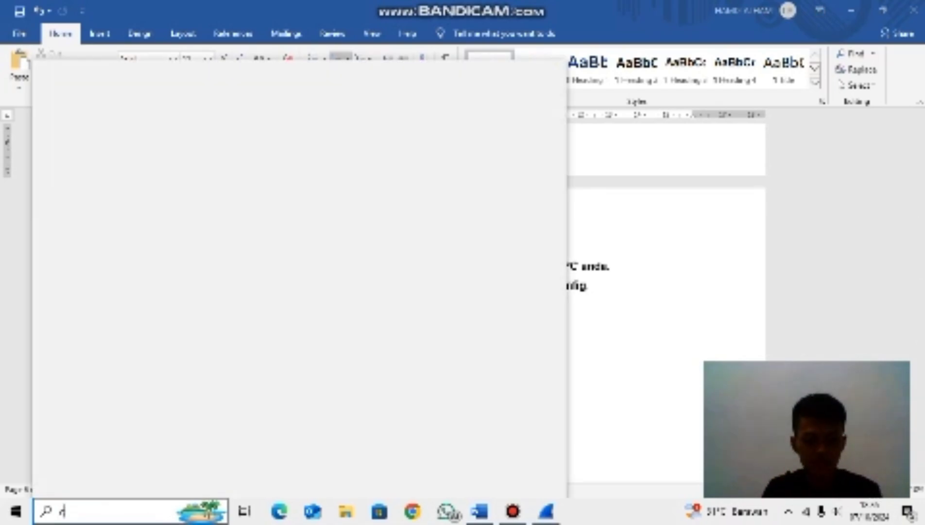
text(md)
key(Return)
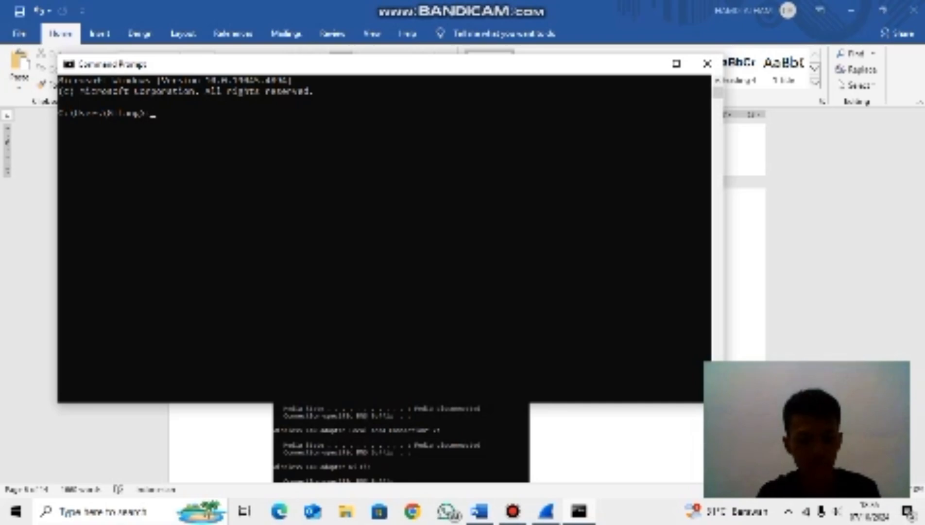
text(ipconfig)
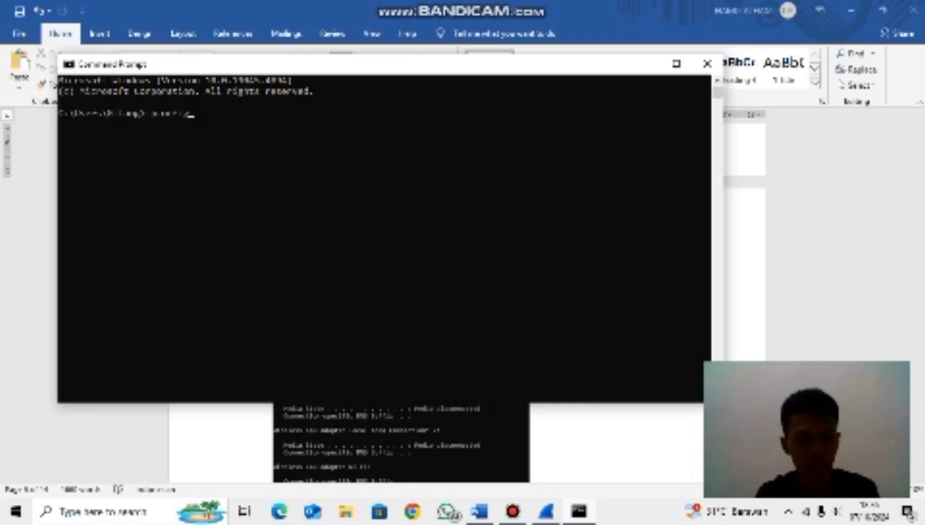
key(Return)
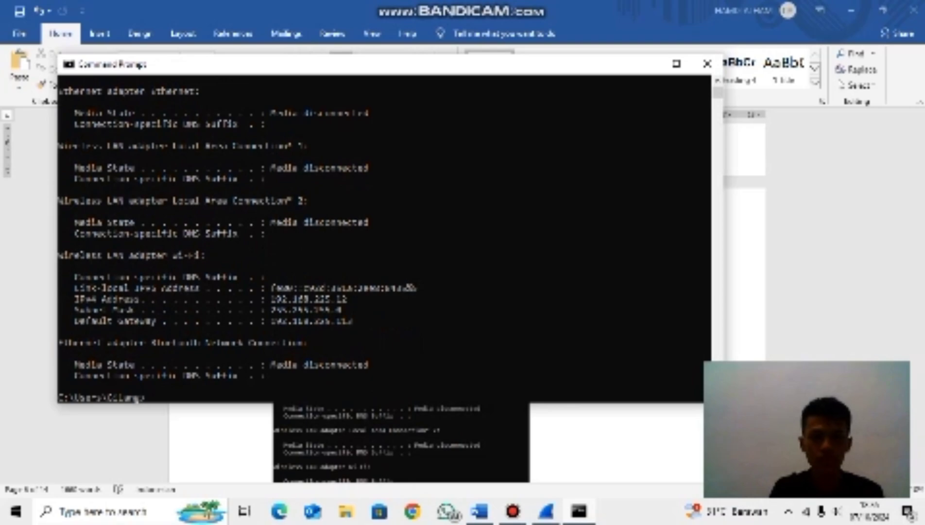
Minimize the Command Prompt, check the Langkah 2 instructions, and switch to Wireshark to start capturing on the Wi-Fi interface
click(646, 63)
scroll(467, 301, down, 5)
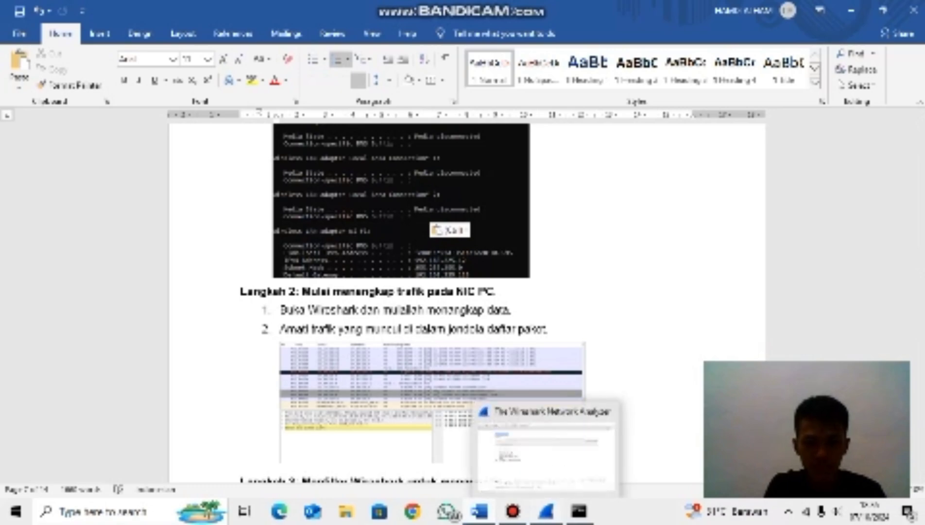
click(547, 511)
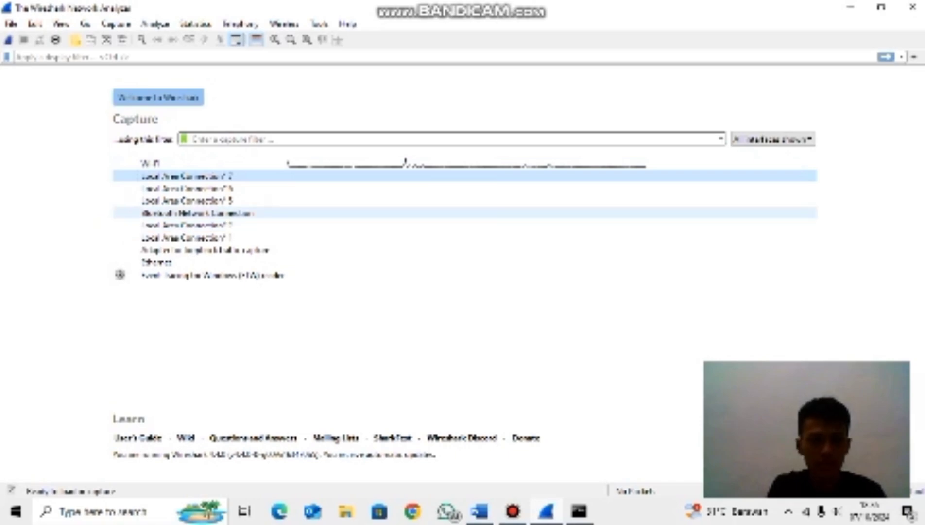
double_click(405, 163)
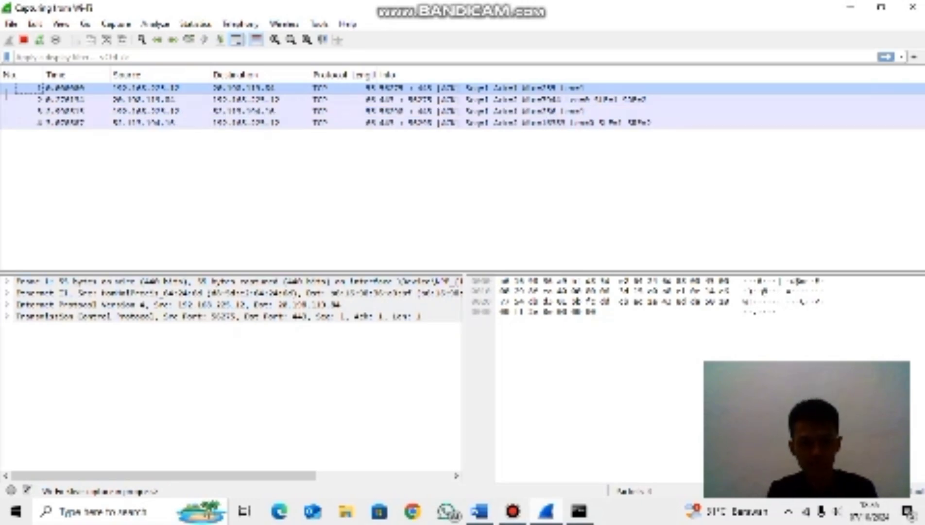
Check the Langkah 3 instructions in the Word report, and apply the display filter icmp to the running Wi-Fi capture in Wireshark
key(alt+Tab)
scroll(467, 302, down, 3)
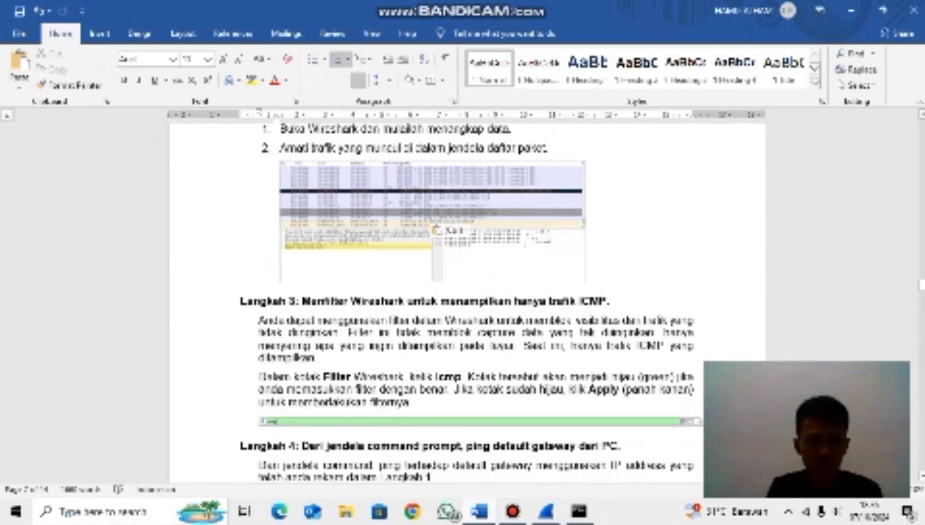
scroll(467, 302, down, 3)
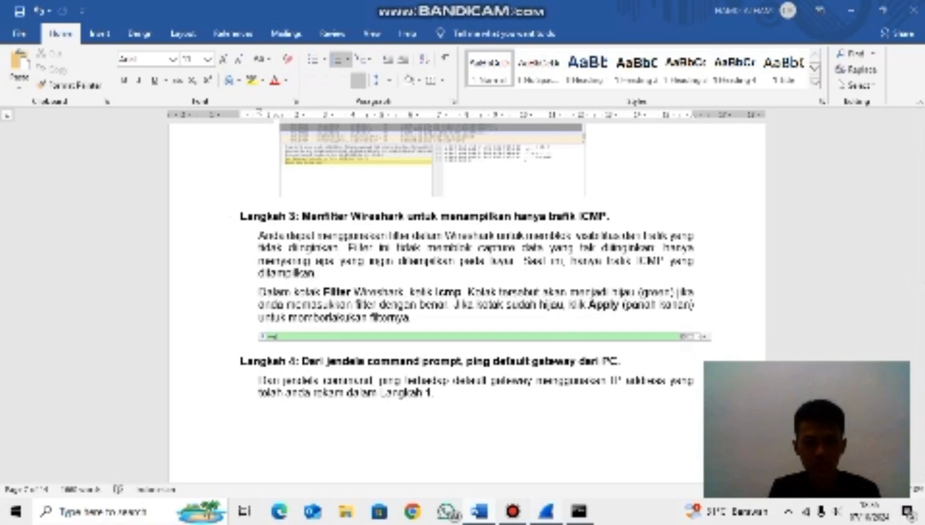
key(alt+Tab)
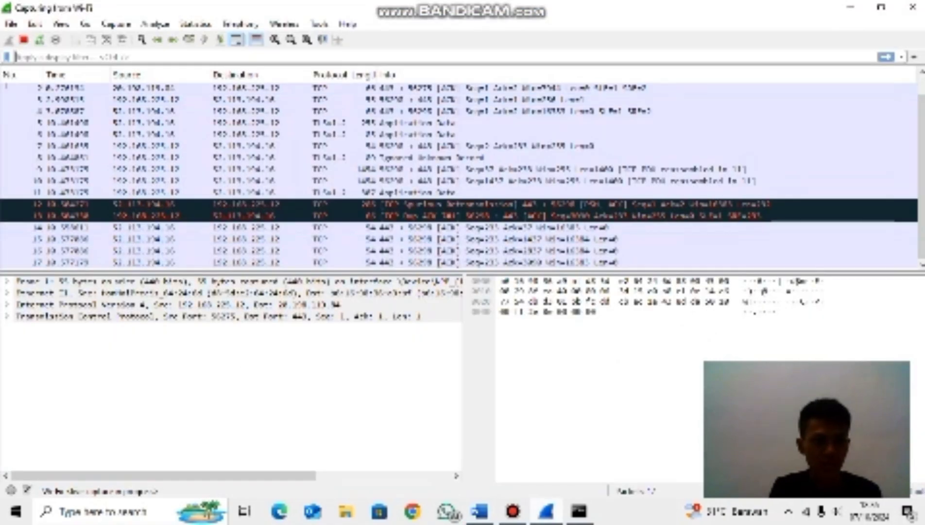
text(icmp)
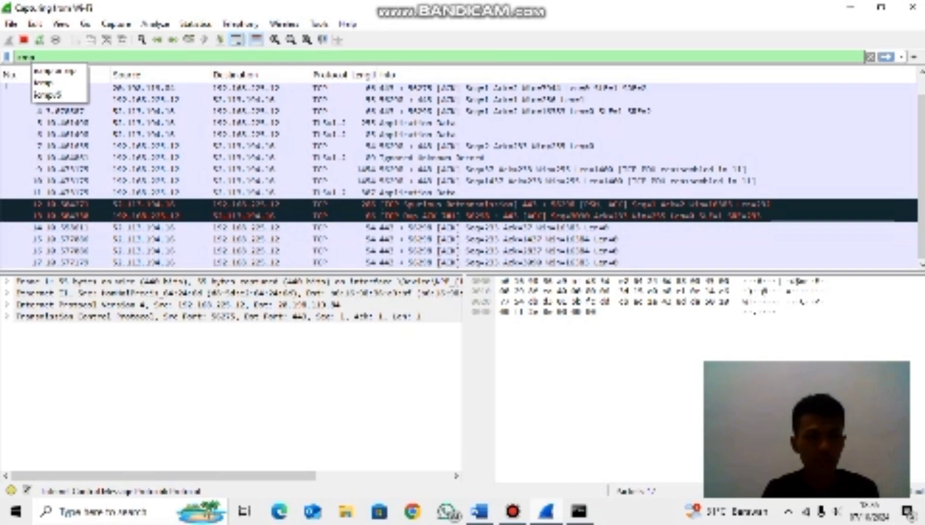
key(Return)
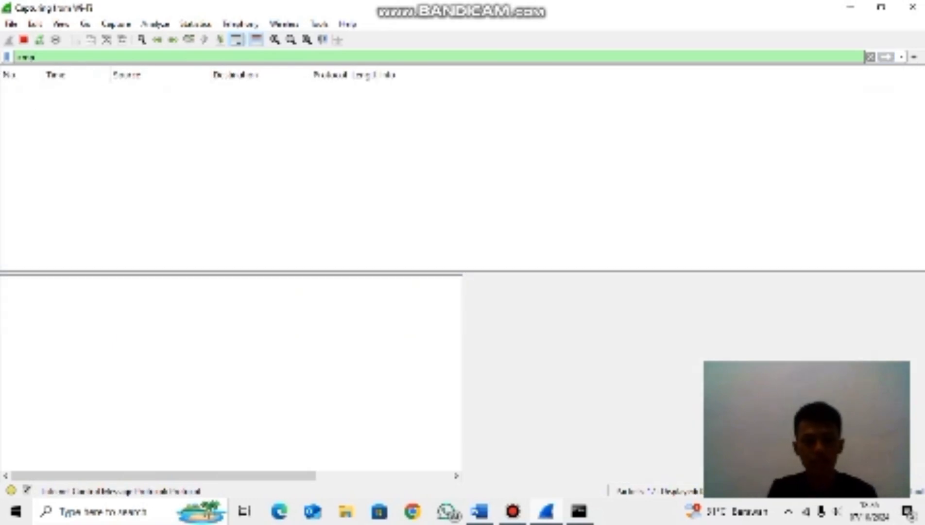
Check Langkah 4 in the Word report, ping the default gateway 192.168.225.113 from the Command Prompt, and minimize that window
click(480, 511)
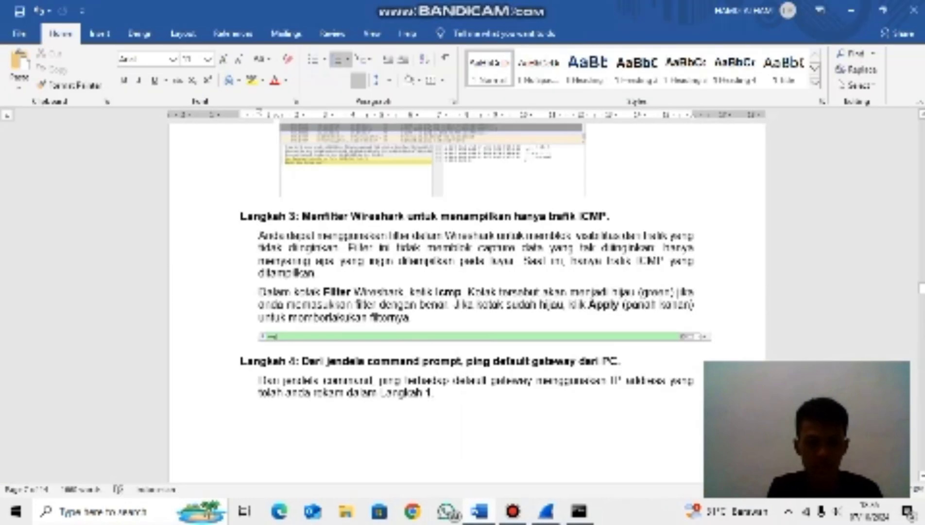
scroll(467, 291, down, 5)
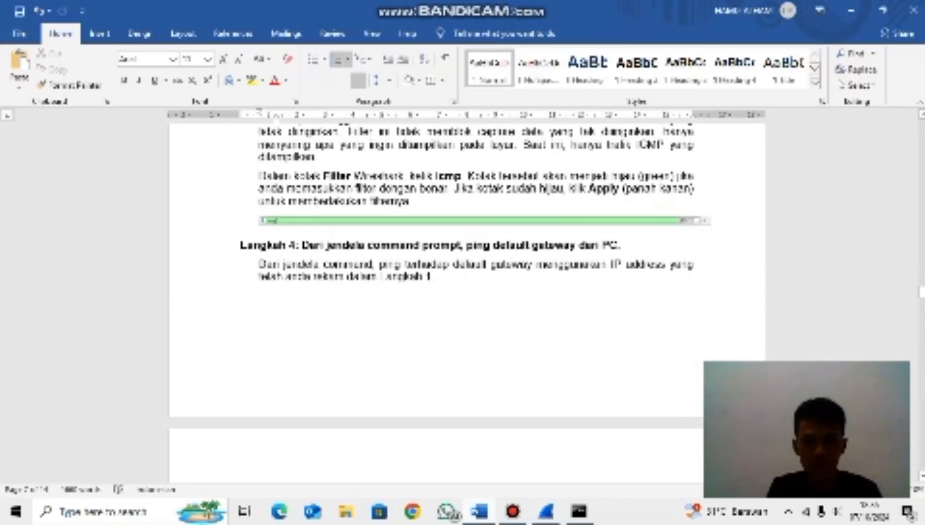
scroll(467, 292, down, 1)
scroll(467, 301, up, 2)
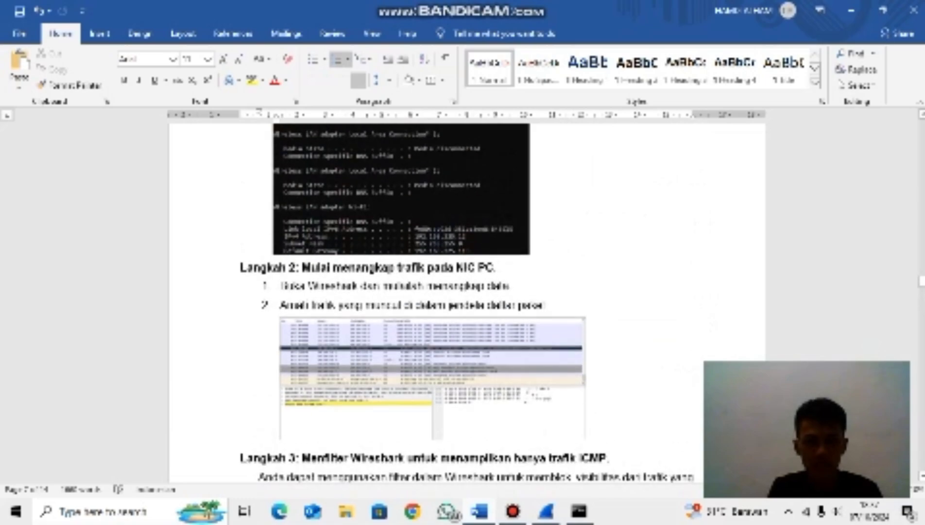
scroll(467, 301, down, 10)
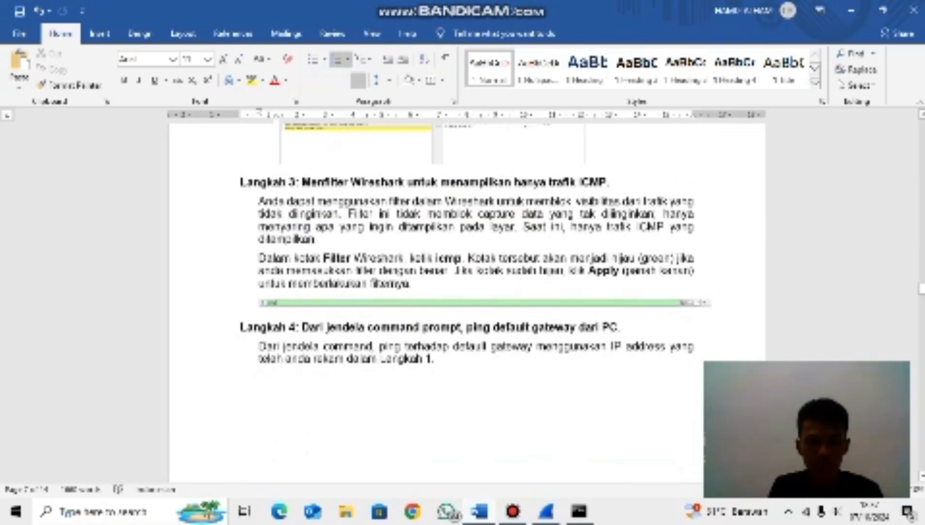
key(alt+Tab)
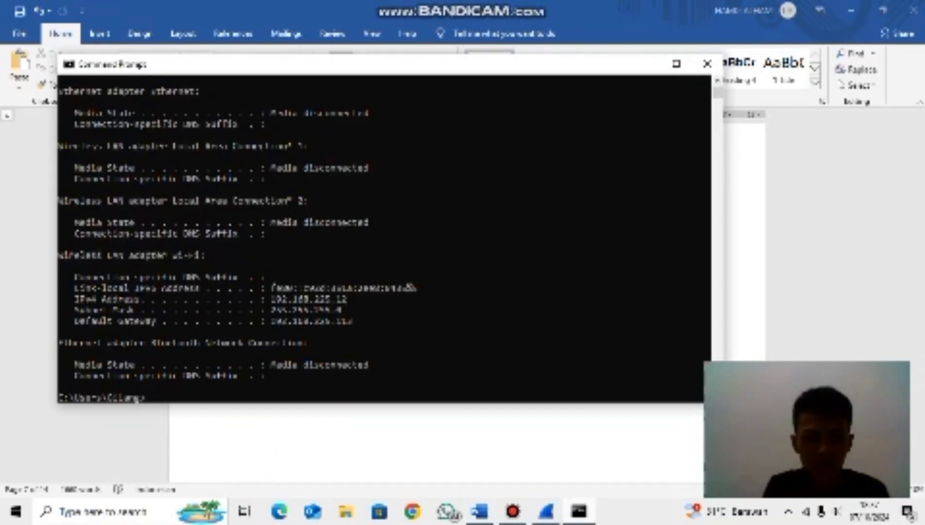
drag(359, 321, 271, 321)
key(ctrl+c)
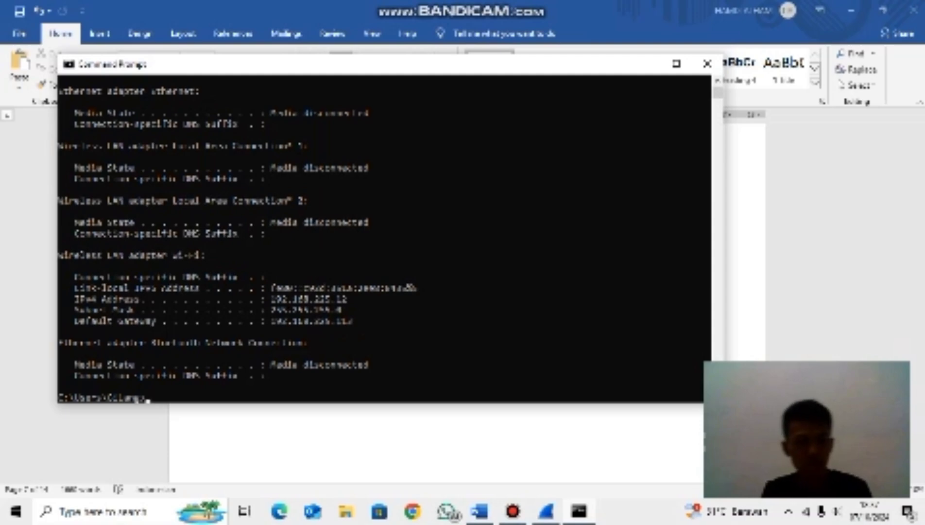
click(191, 386)
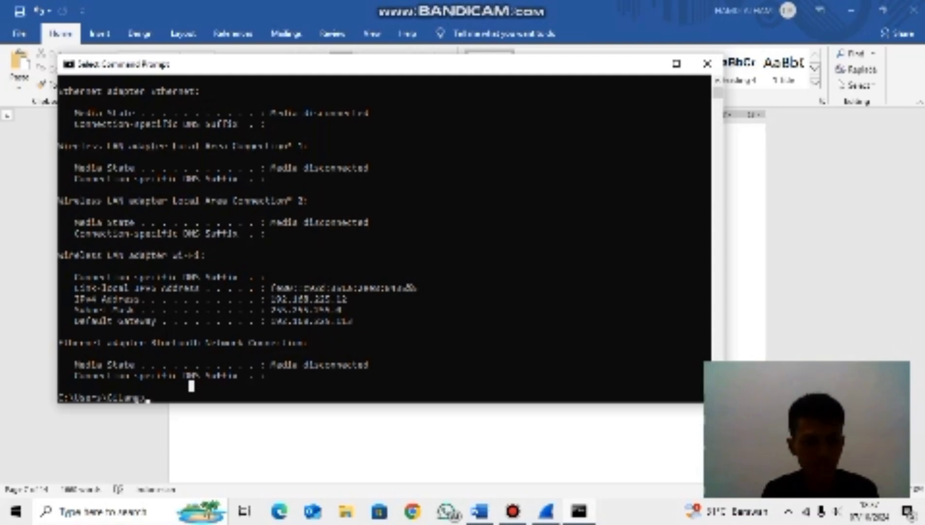
text(pin)
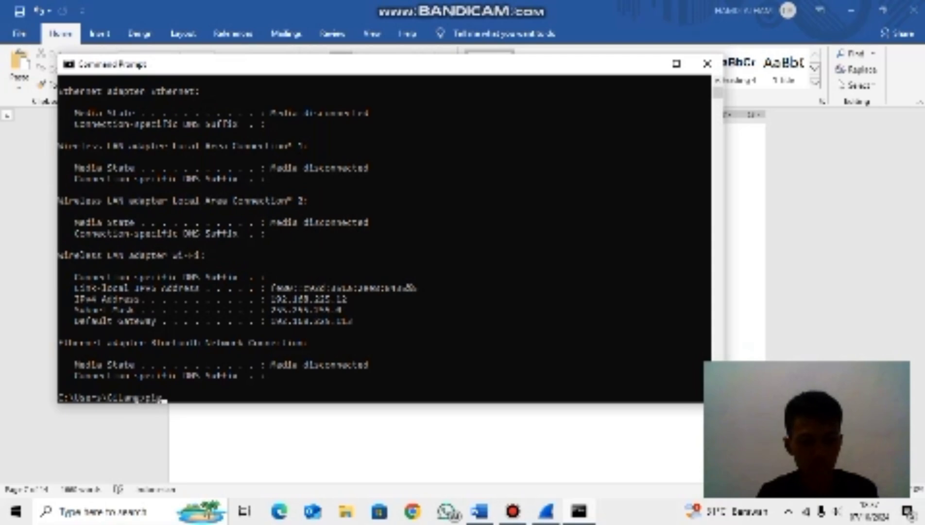
text(g 192.168.225.113)
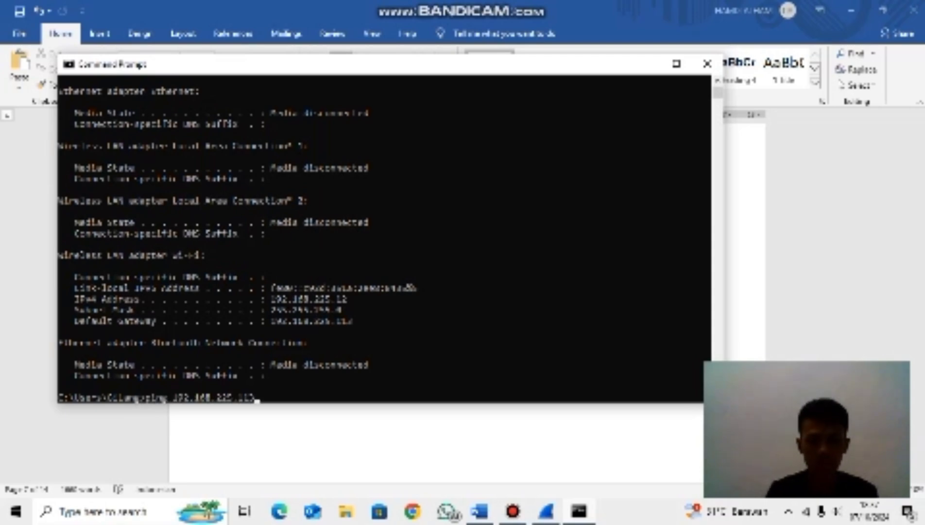
key(Return)
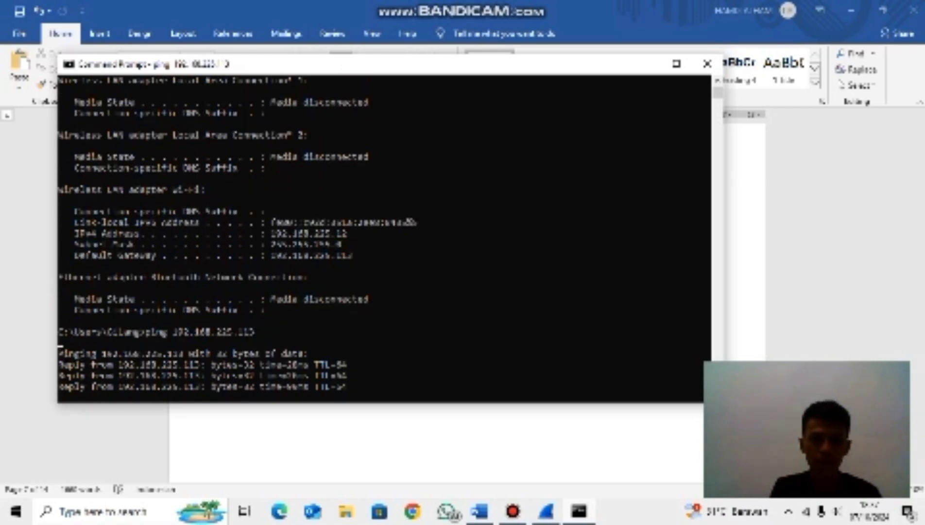
click(646, 63)
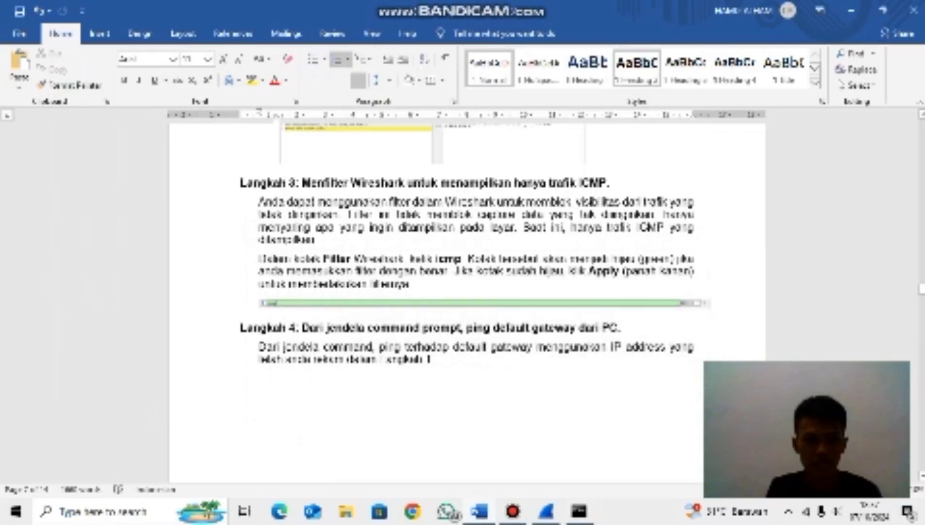
Check the Langkah 5 instructions in the report, and switch to Wireshark to stop the Wi-Fi packet capture
scroll(467, 301, down, 10)
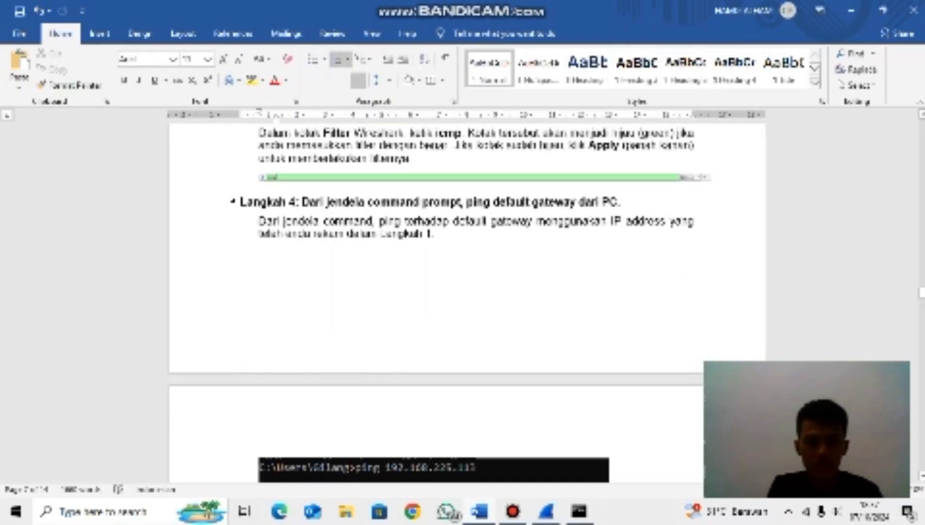
scroll(467, 291, down, 2)
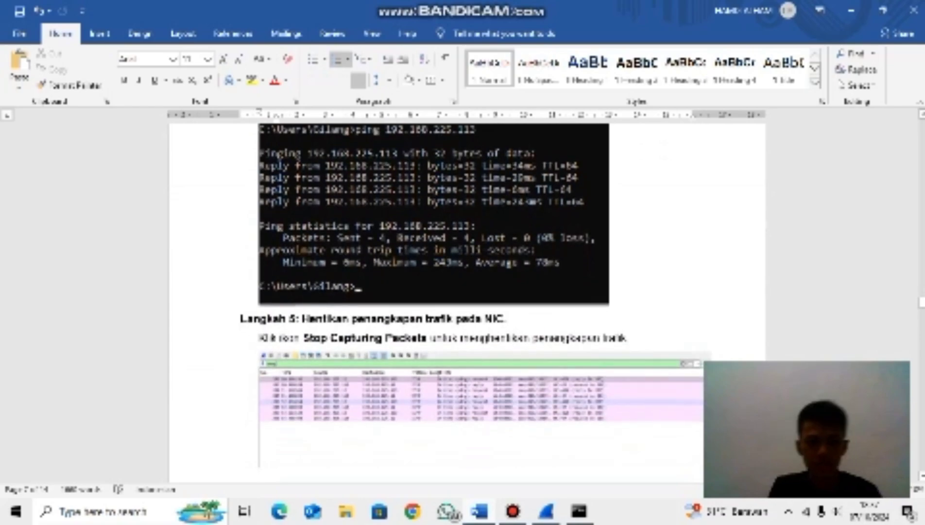
scroll(467, 302, down, 5)
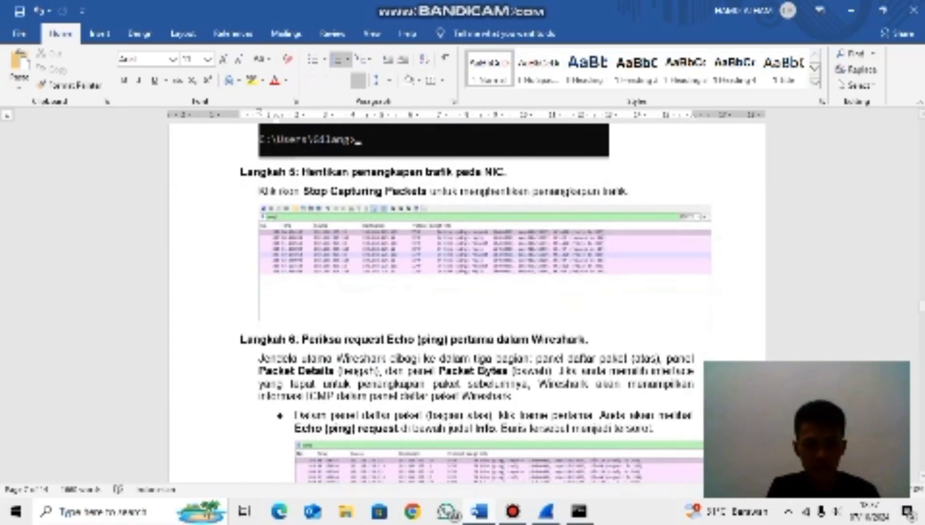
click(546, 511)
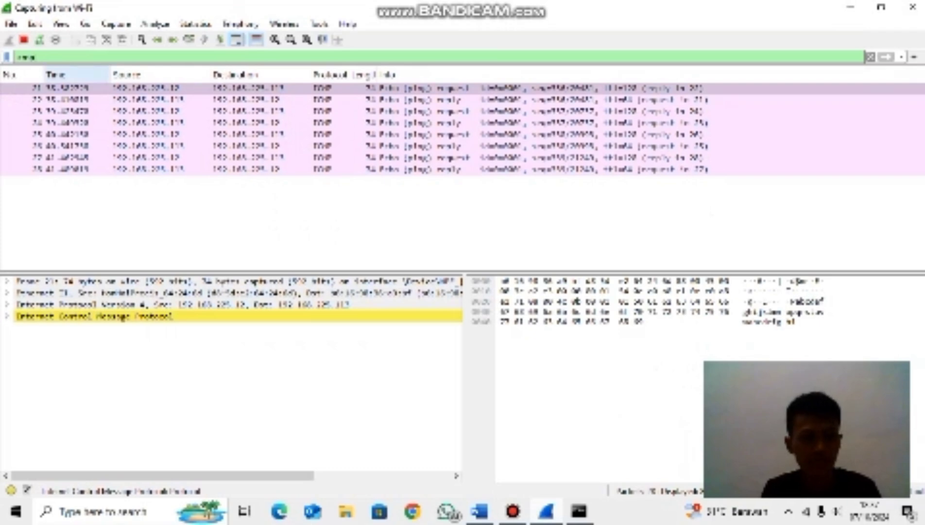
key(ctrl+e)
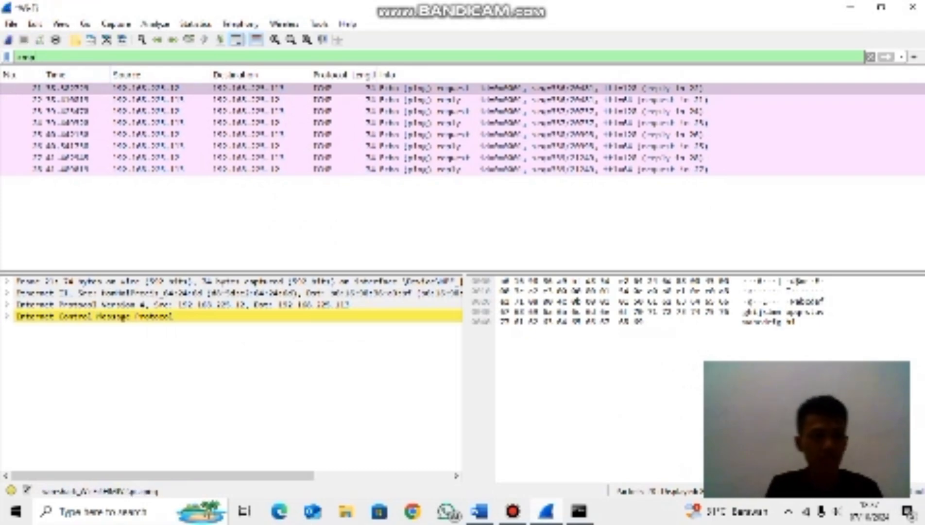
Check the Langkah 6 instructions in the Word report, and select the first Echo (ping) request frame in Wireshark
key(alt+Tab)
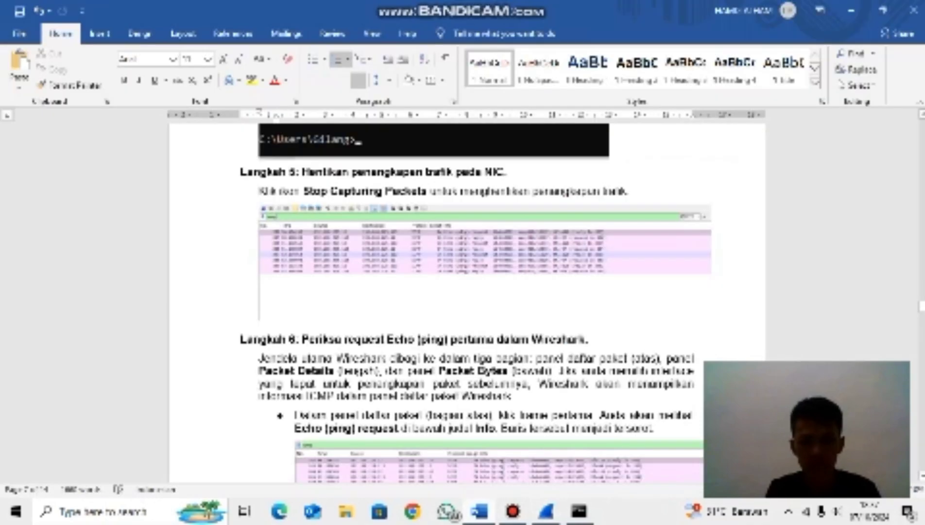
scroll(494, 303, down, 3)
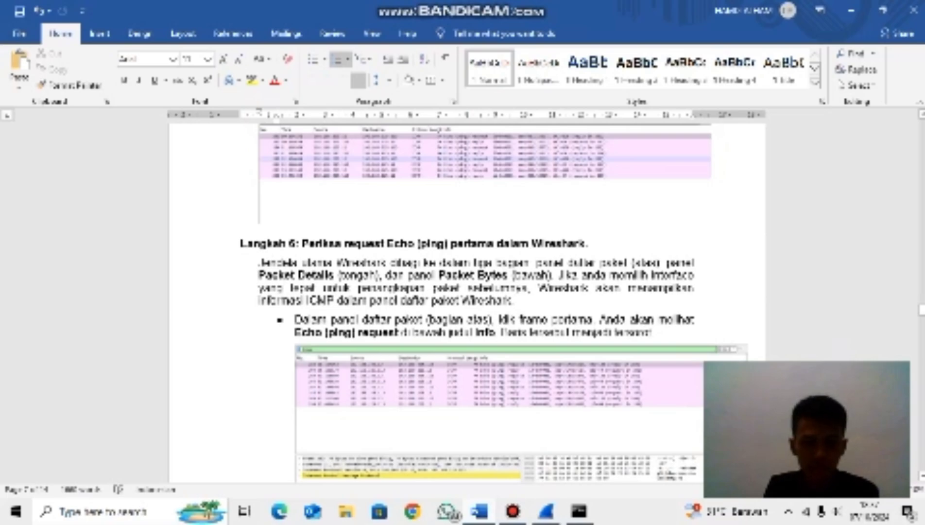
scroll(495, 301, down, 1)
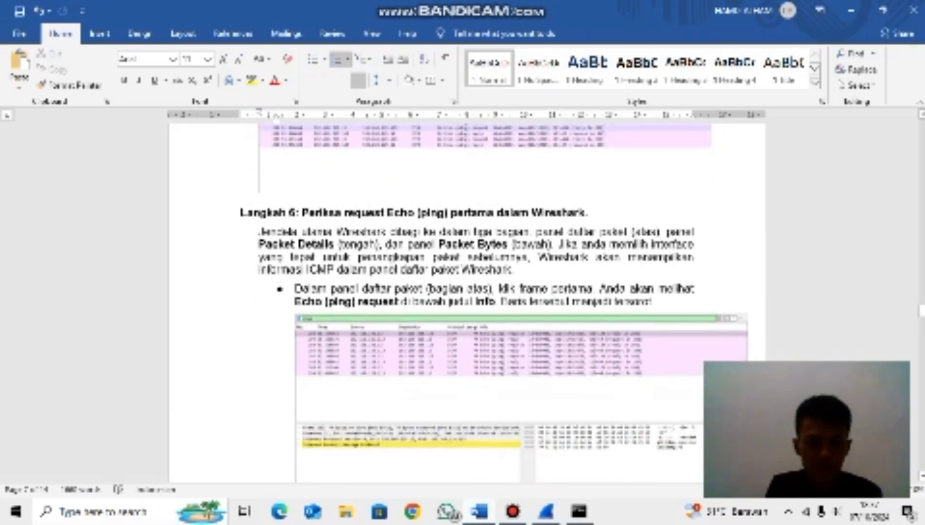
scroll(494, 301, down, 3)
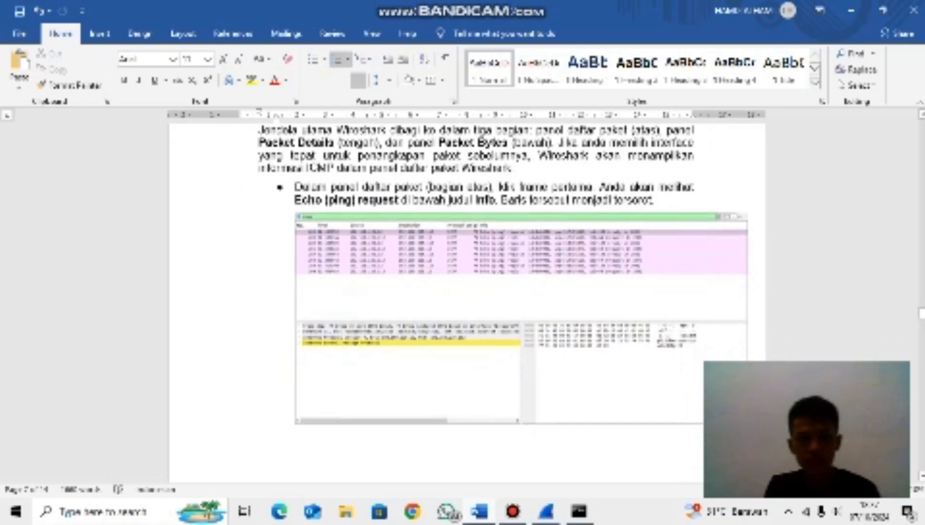
click(546, 512)
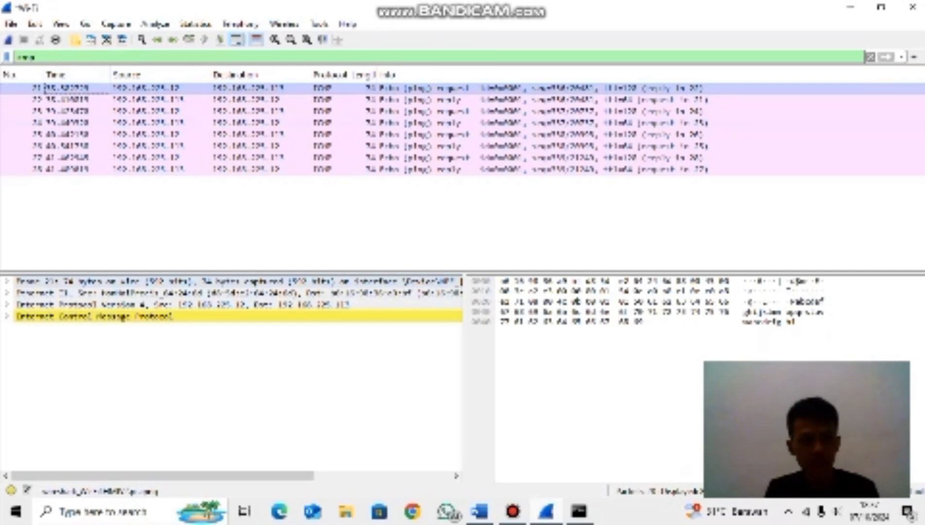
Read the report's instruction on the first packet detail line, and expand the Frame line in Wireshark to examine its frame length details
key(alt+Tab)
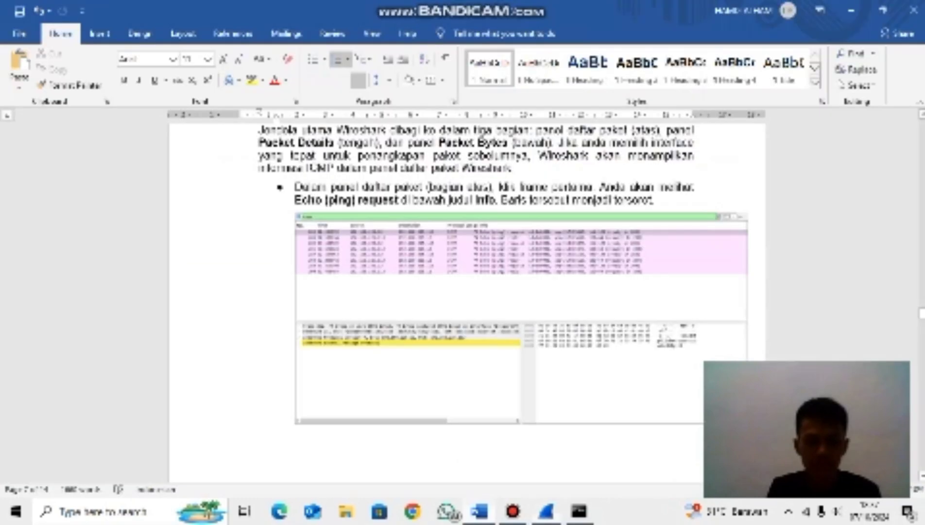
scroll(503, 292, down, 2)
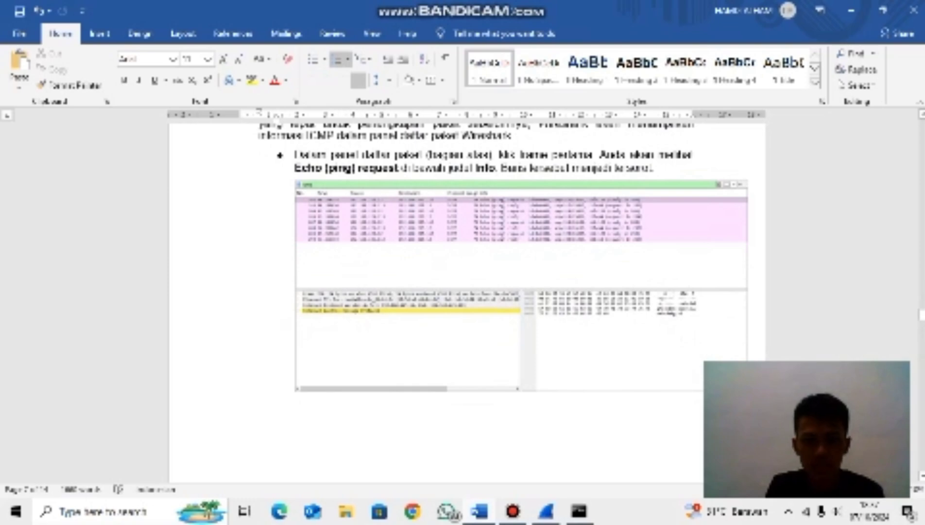
scroll(466, 292, down, 5)
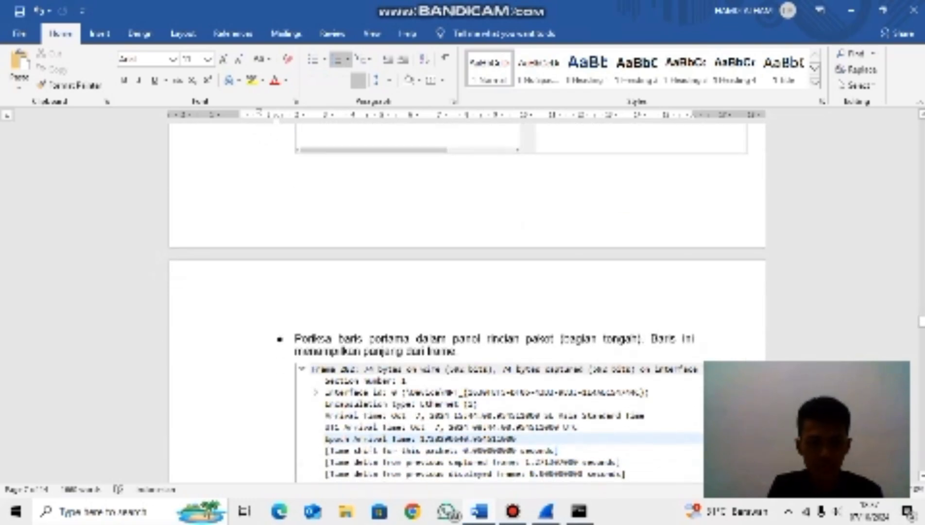
scroll(466, 304, down, 2)
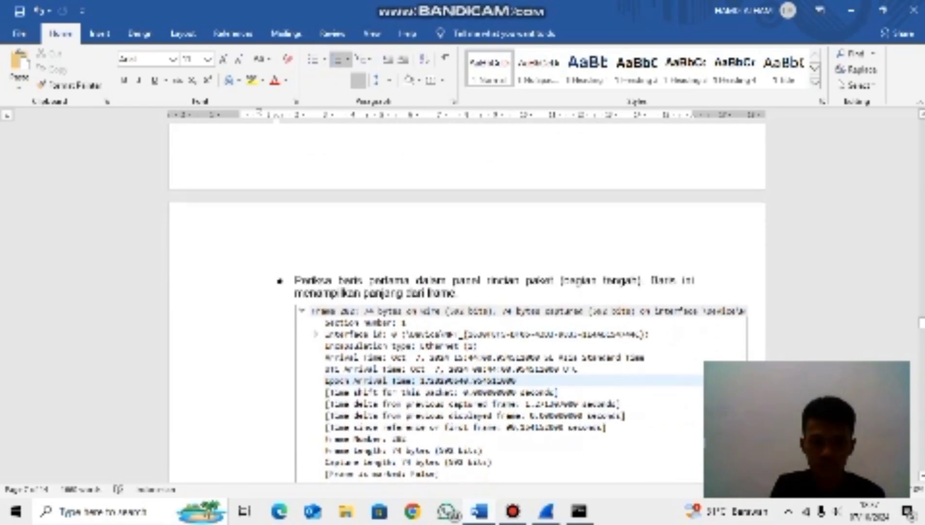
scroll(466, 301, down, 3)
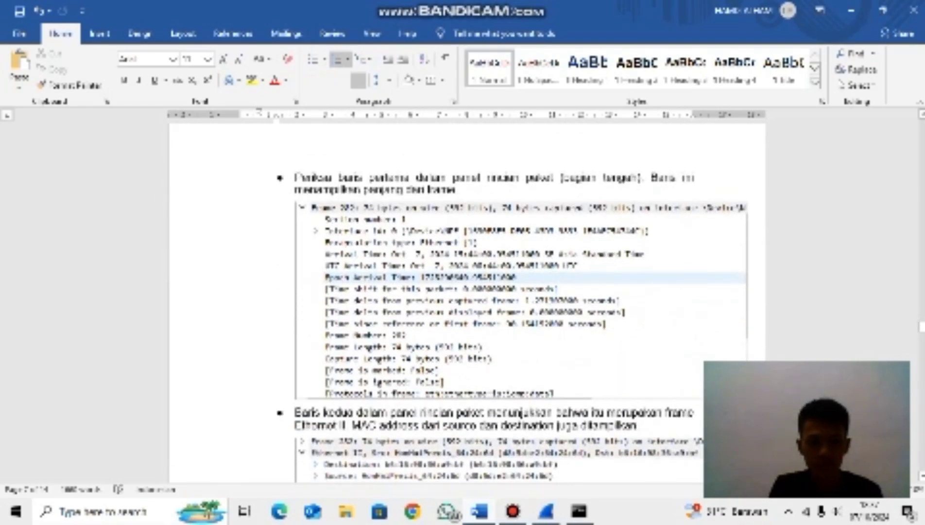
click(546, 511)
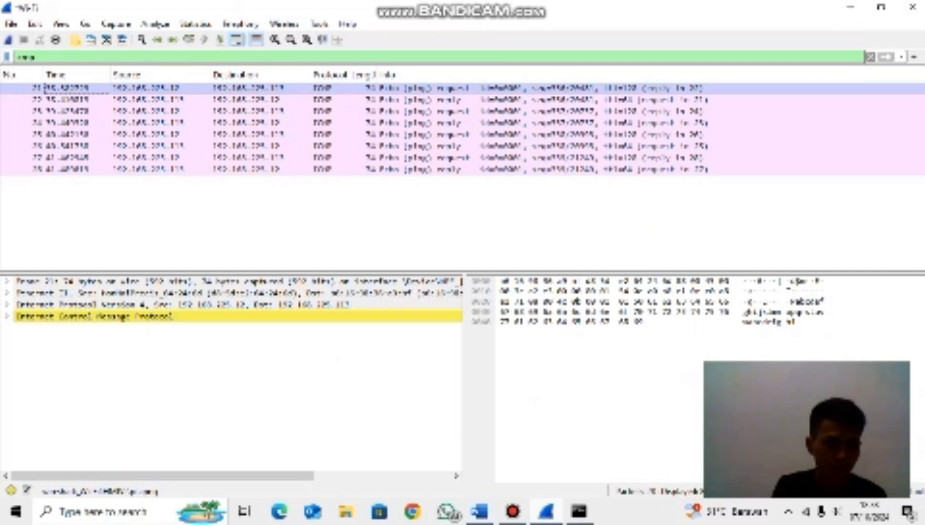
click(7, 281)
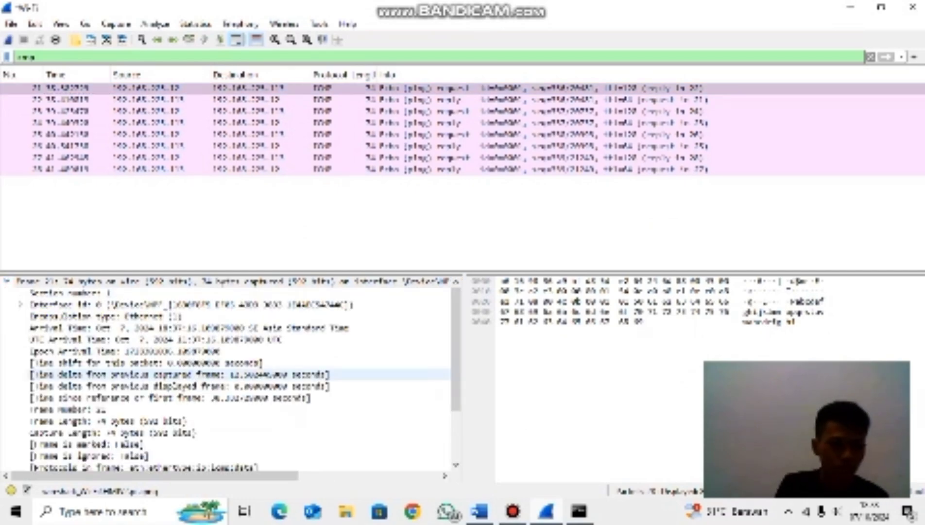
drag(456, 331, 456, 381)
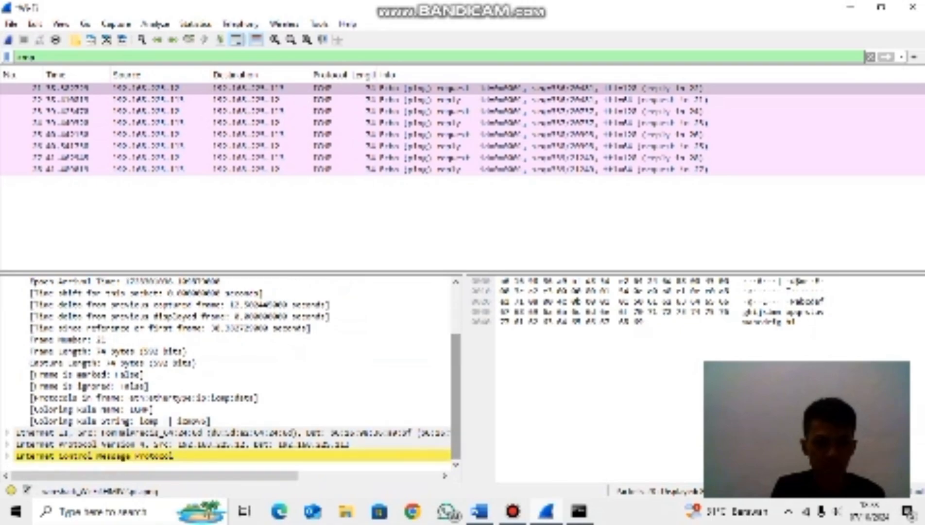
Read the report's instruction on the second packet detail line, and expand the Ethernet II line in Wireshark to show both MAC addresses
key(alt+Tab)
scroll(520, 301, down, 5)
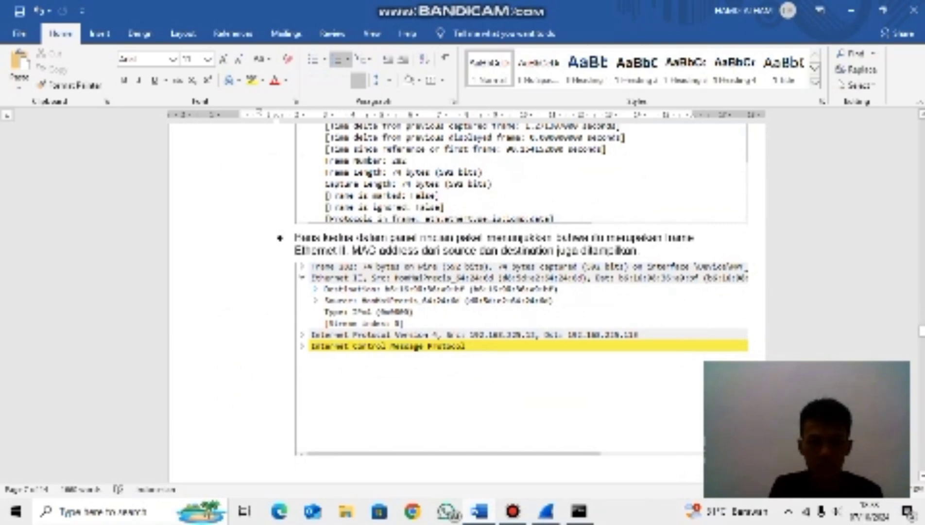
key(alt+Tab)
key(Down)
key(Down)
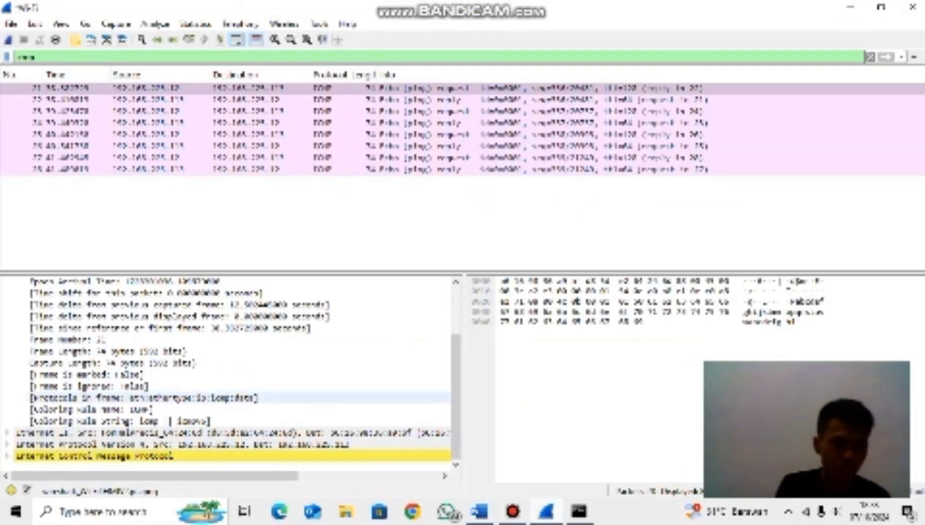
click(7, 433)
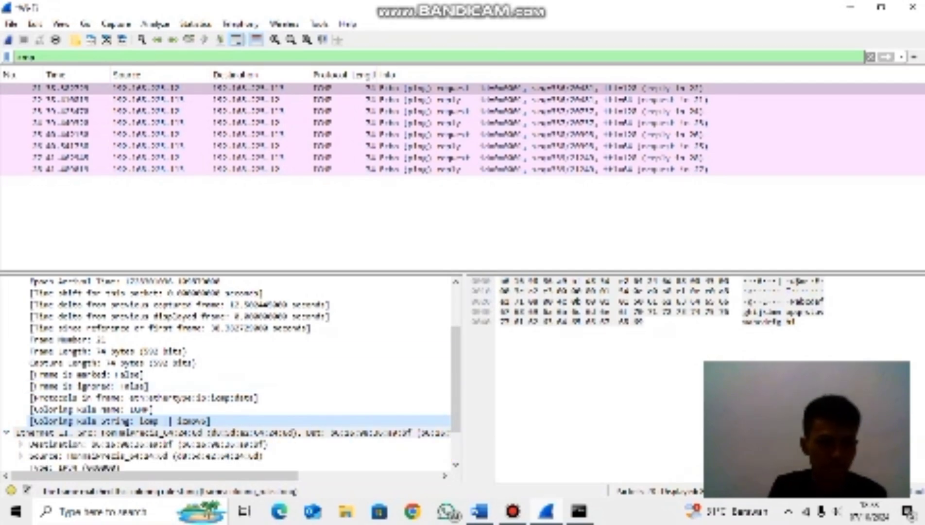
scroll(228, 375, down, 2)
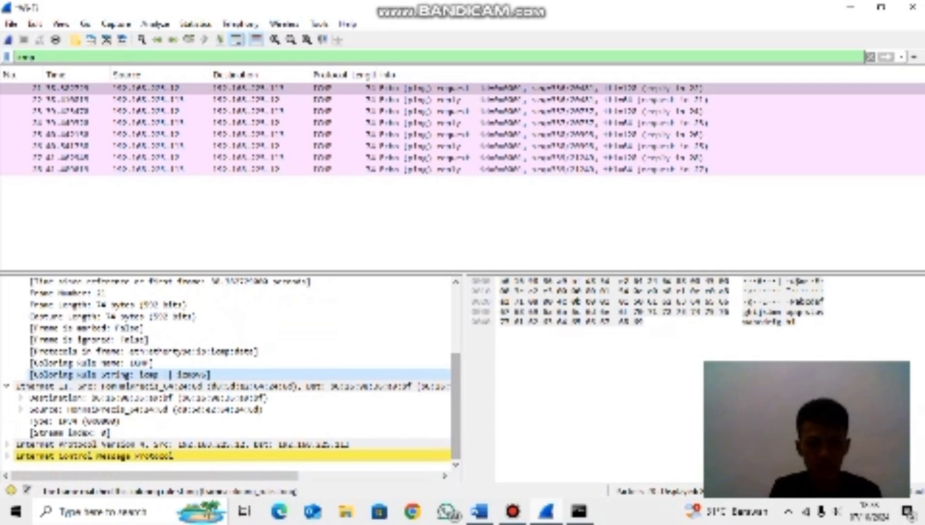
Read question 1 in the Word report about the PC NIC's MAC address, and check the Ethernet II source address in Wireshark
mouse_move(513, 512)
mouse_move(480, 511)
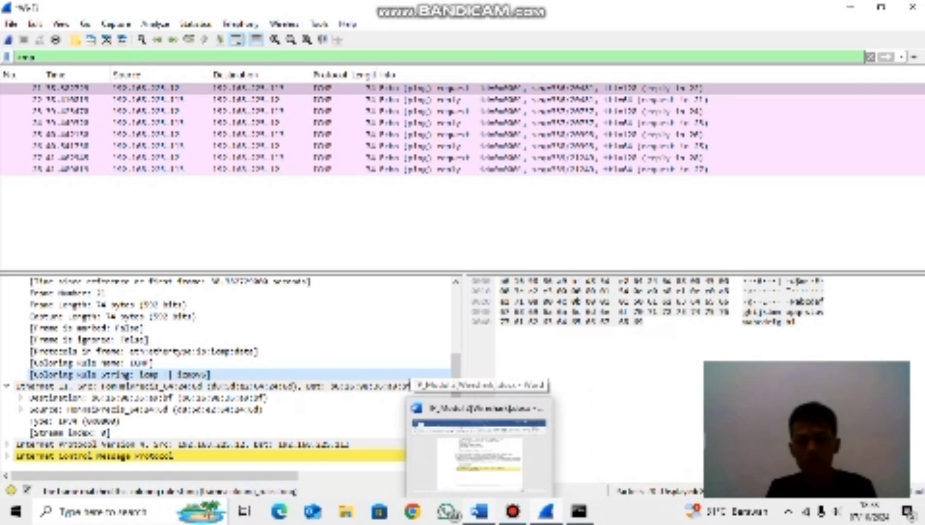
click(479, 445)
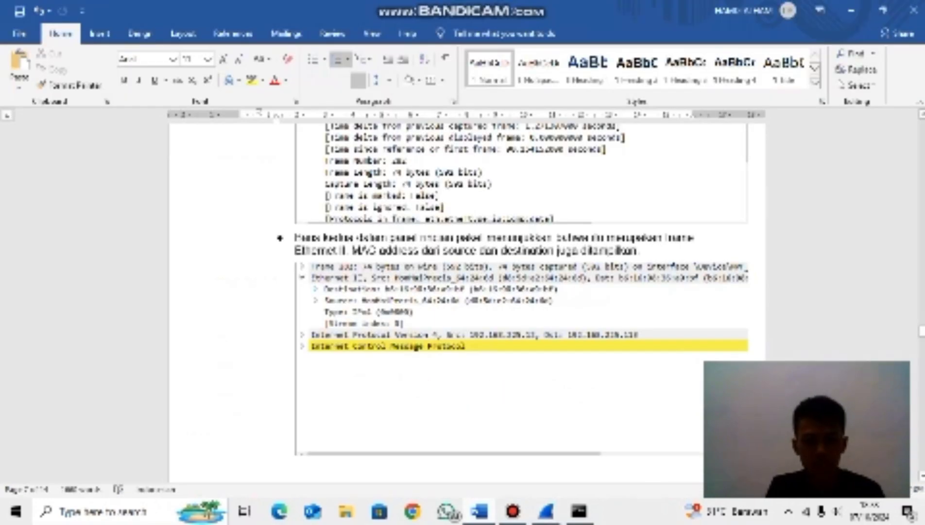
scroll(467, 291, down, 6)
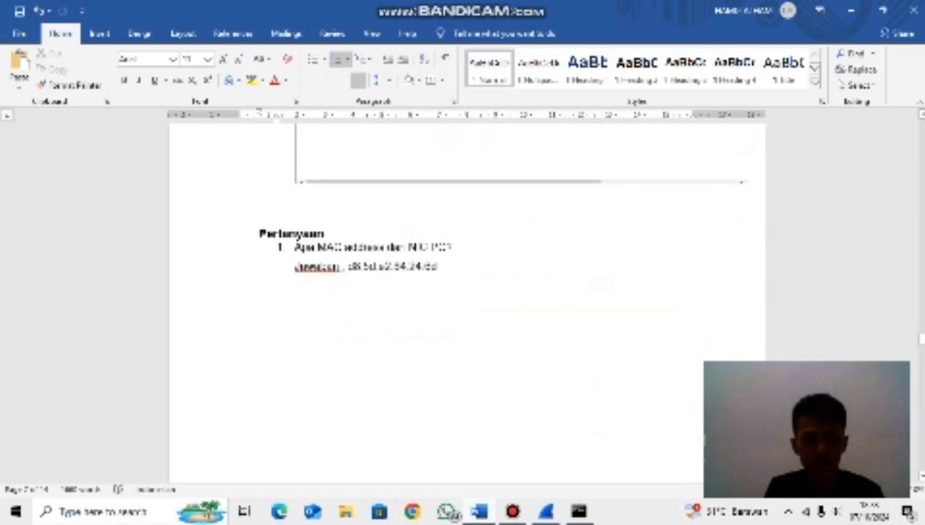
scroll(466, 292, up, 2)
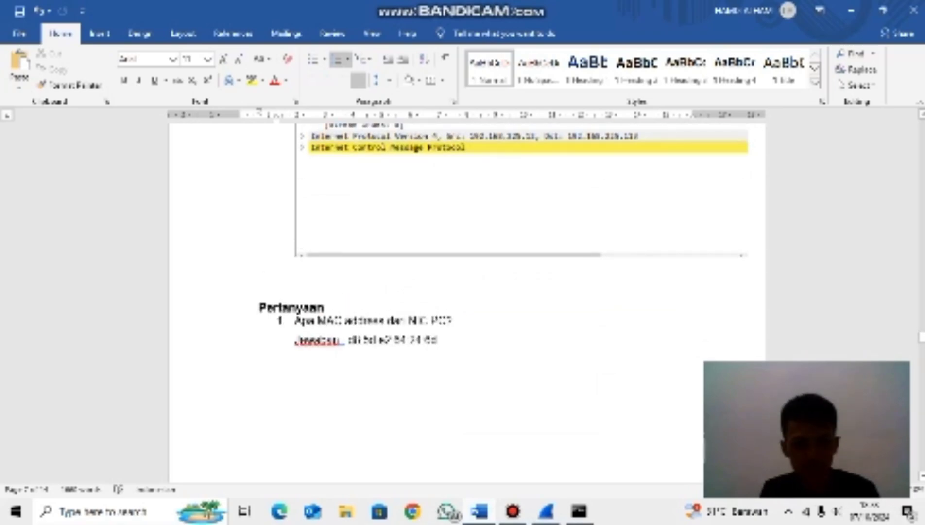
click(547, 511)
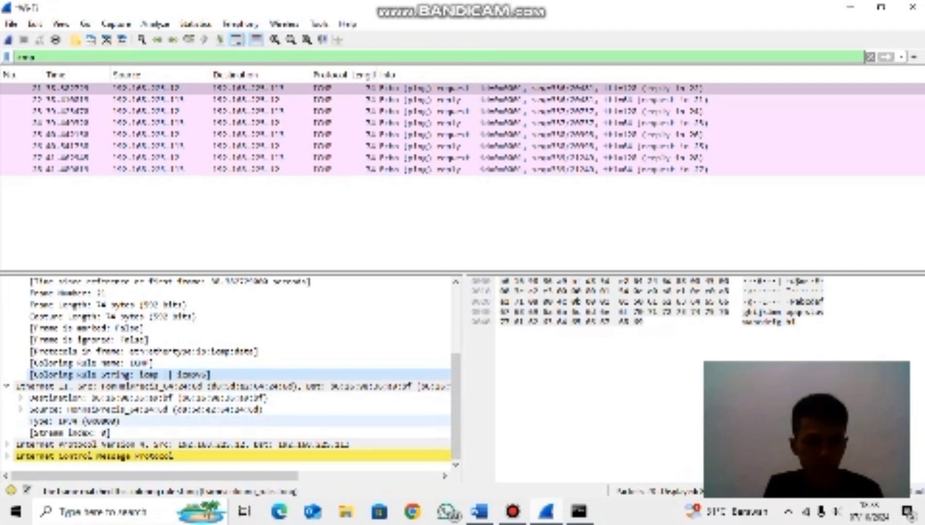
Read question 2 in the report about the default gateway's MAC address, and check the Ethernet II destination address in Wireshark
key(alt+Tab)
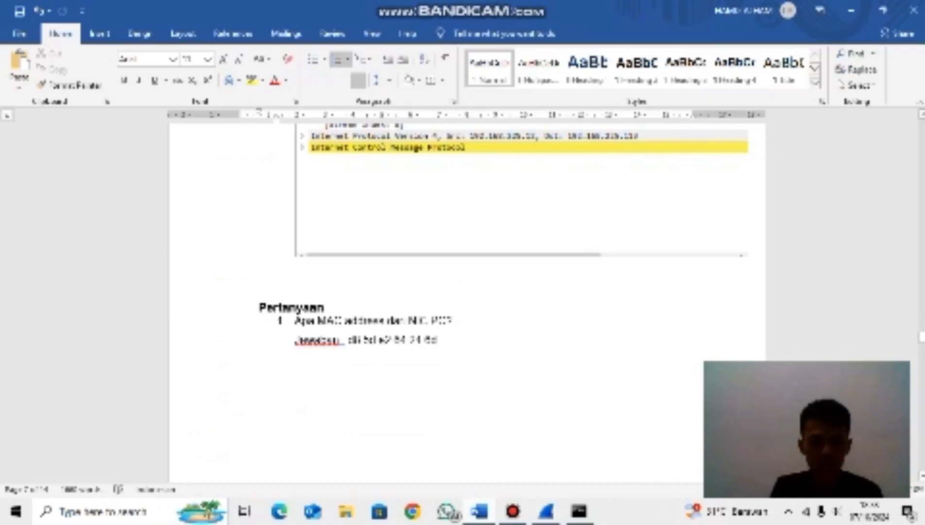
scroll(467, 292, down, 5)
scroll(512, 270, down, 1)
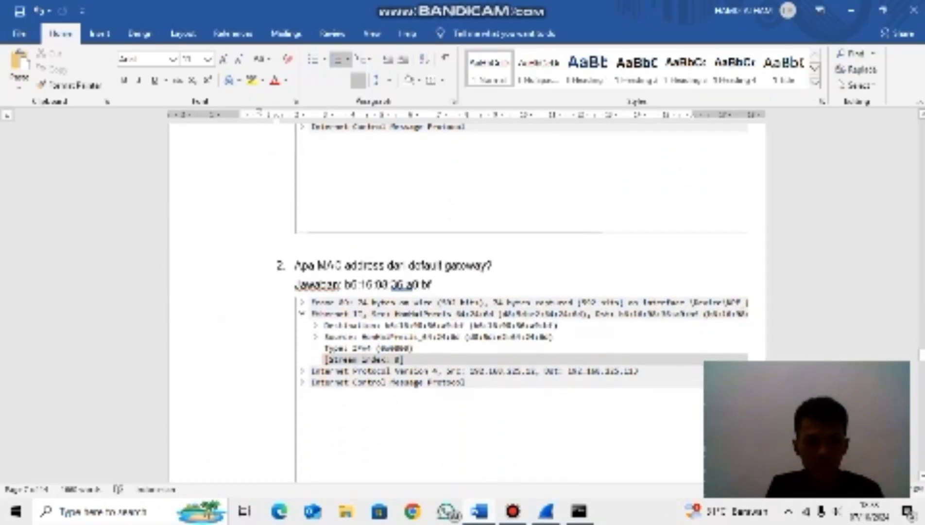
key(alt+Tab)
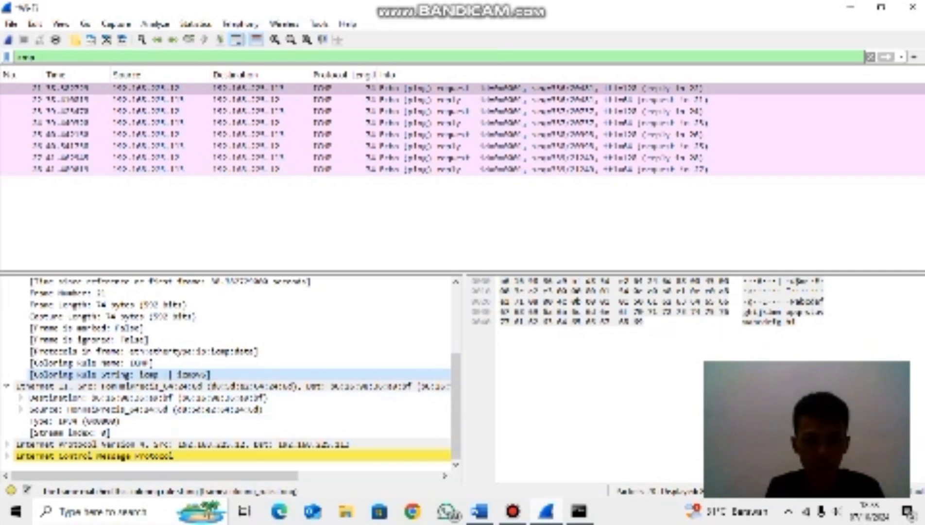
Read question 3 in the report about the frame type, and collapse the Ethernet II and Frame details in Wireshark
key(alt+Tab)
scroll(466, 297, down, 8)
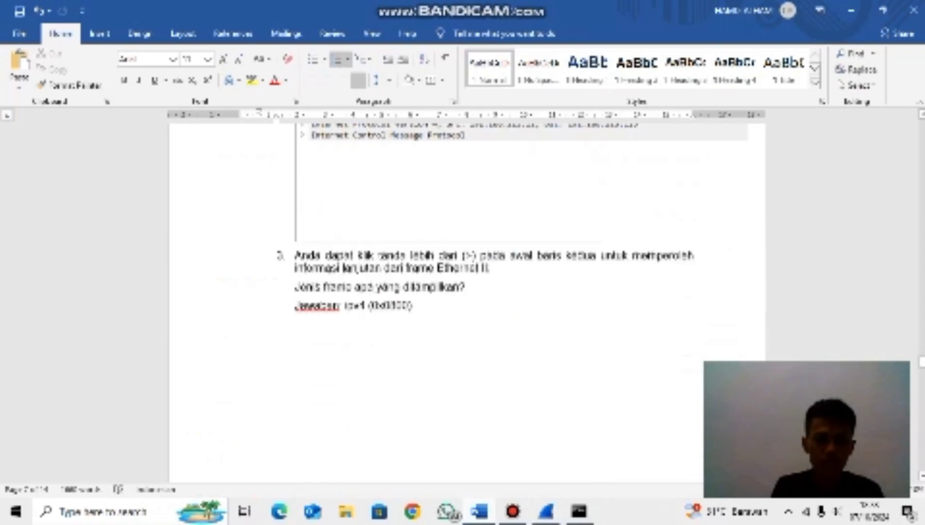
scroll(467, 292, up, 3)
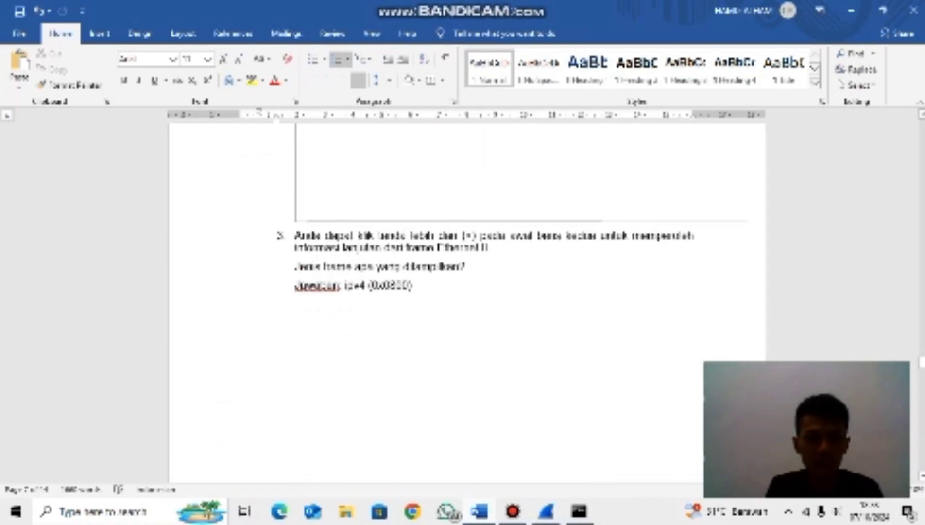
scroll(466, 292, down, 1)
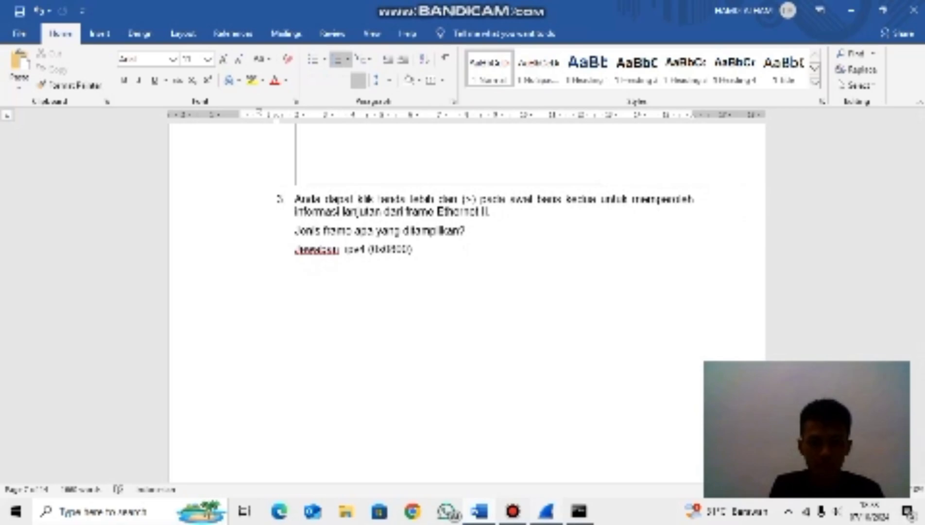
key(alt+Tab)
click(7, 386)
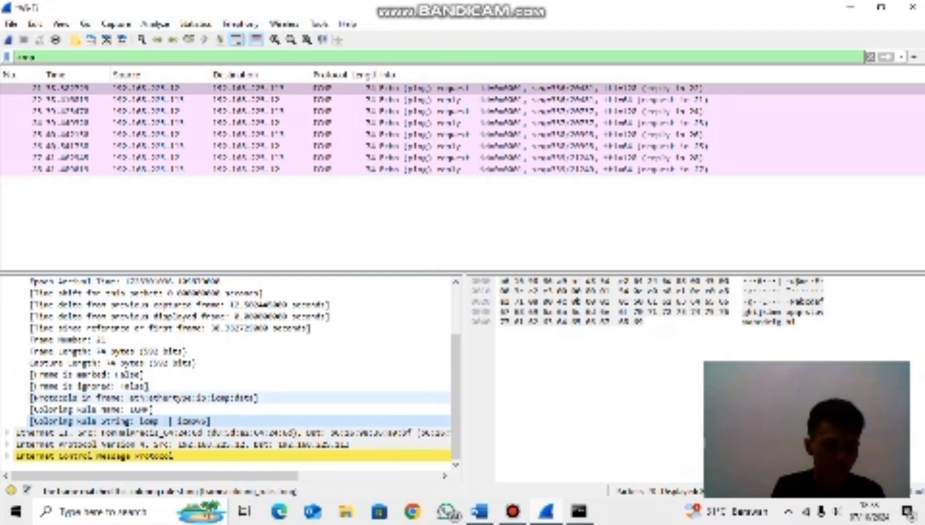
scroll(229, 369, up, 2)
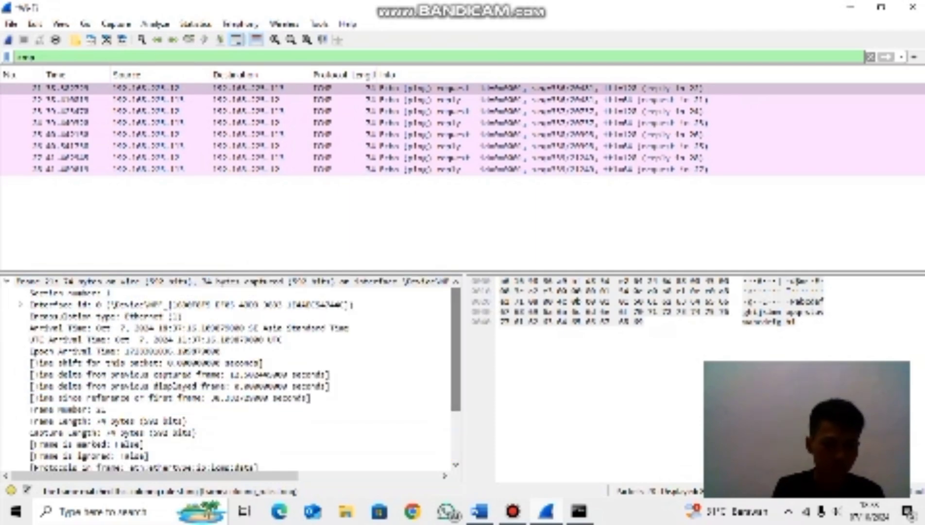
click(7, 281)
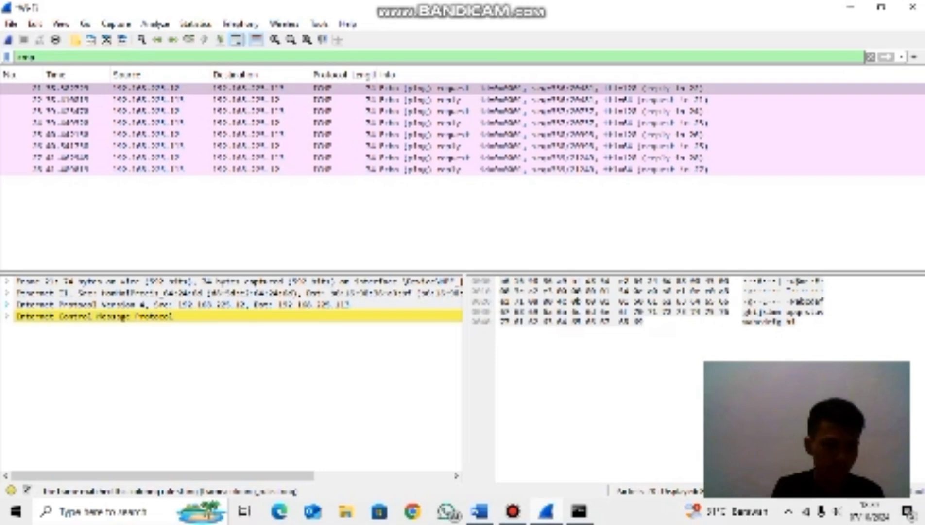
click(7, 304)
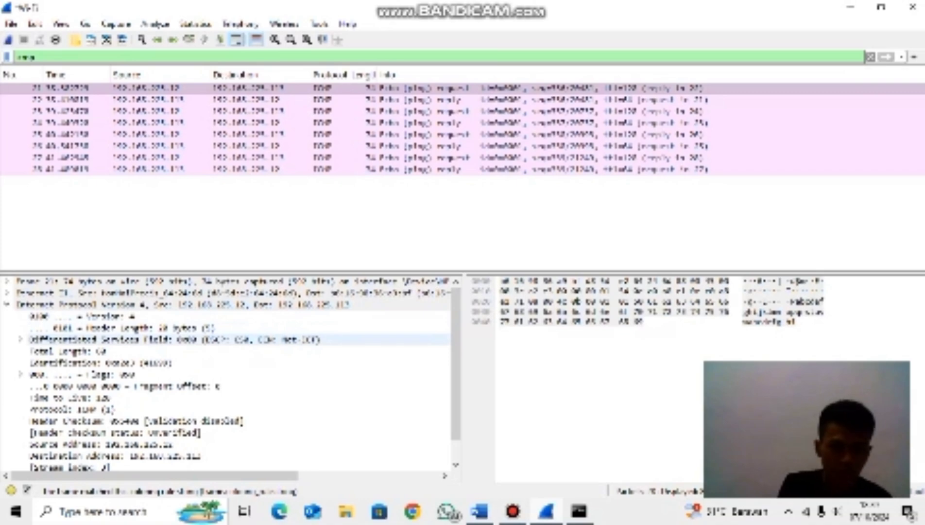
scroll(194, 379, down, 1)
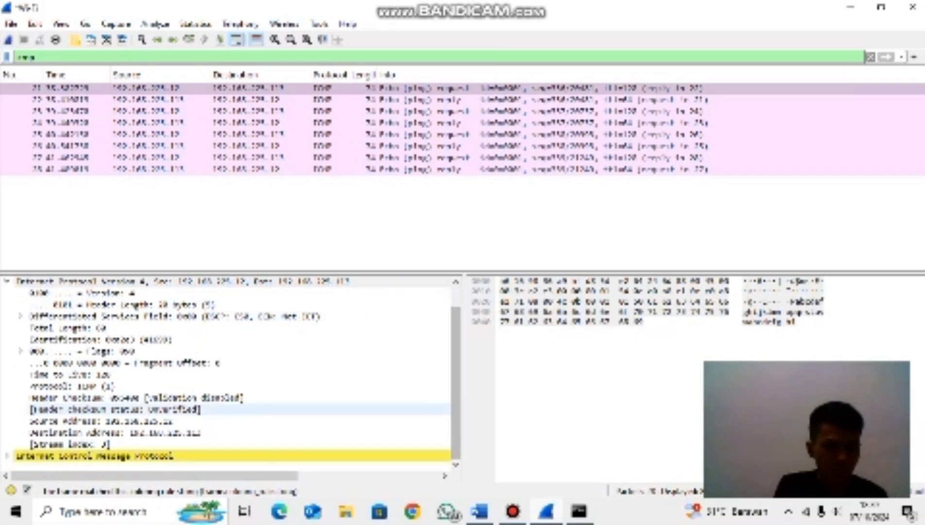
click(7, 281)
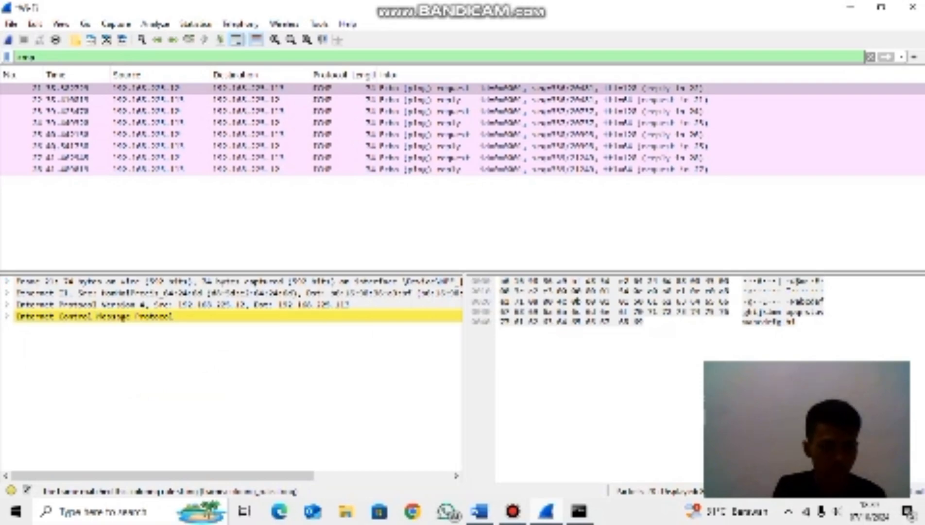
Recheck question 3 in the report, expand the Ethernet II line in Wireshark to examine its Type field, and return to the report
key(alt+Tab)
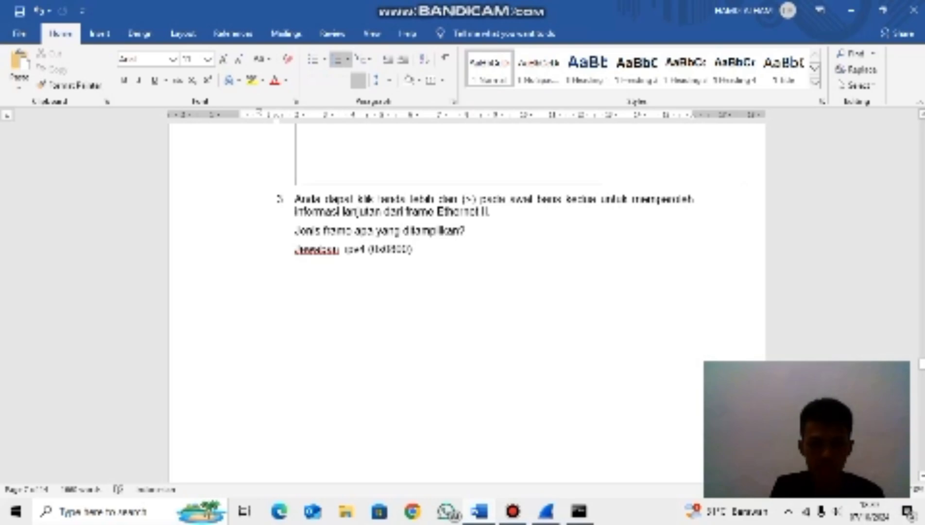
key(alt+Tab)
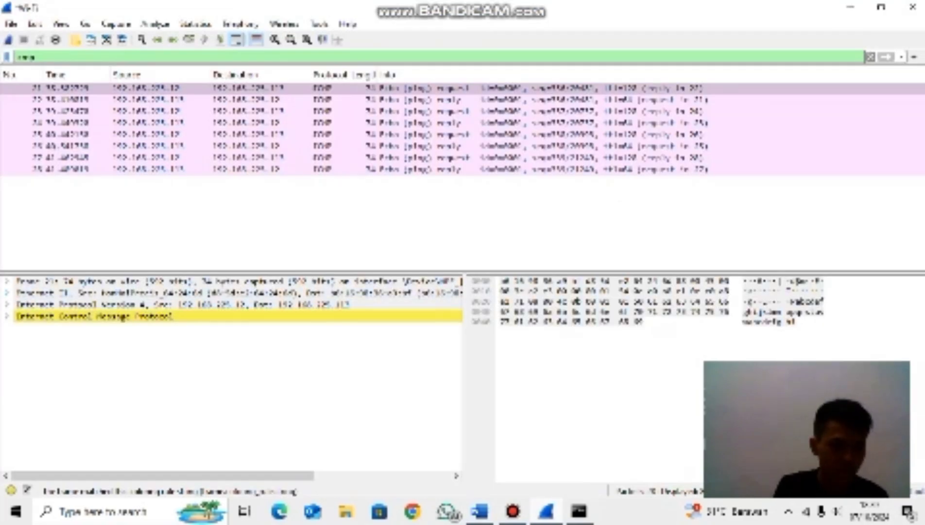
click(7, 293)
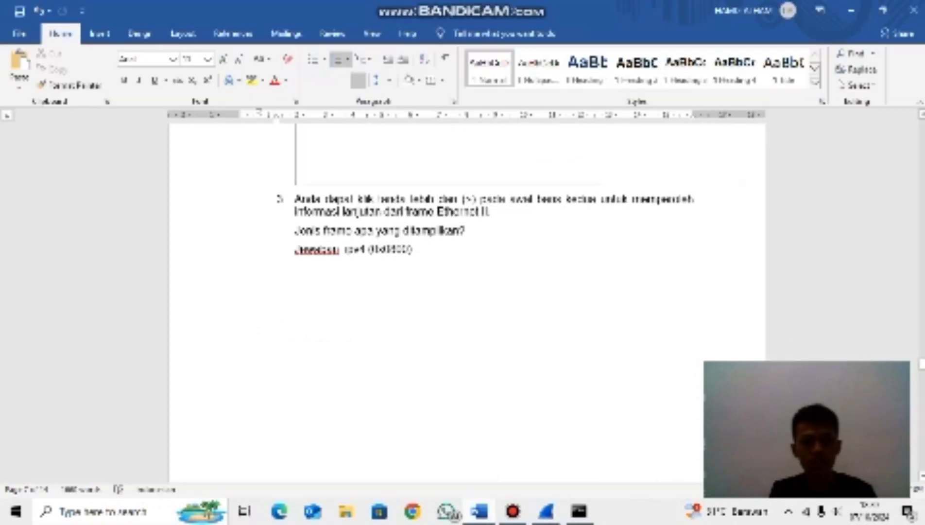
key(alt+Tab)
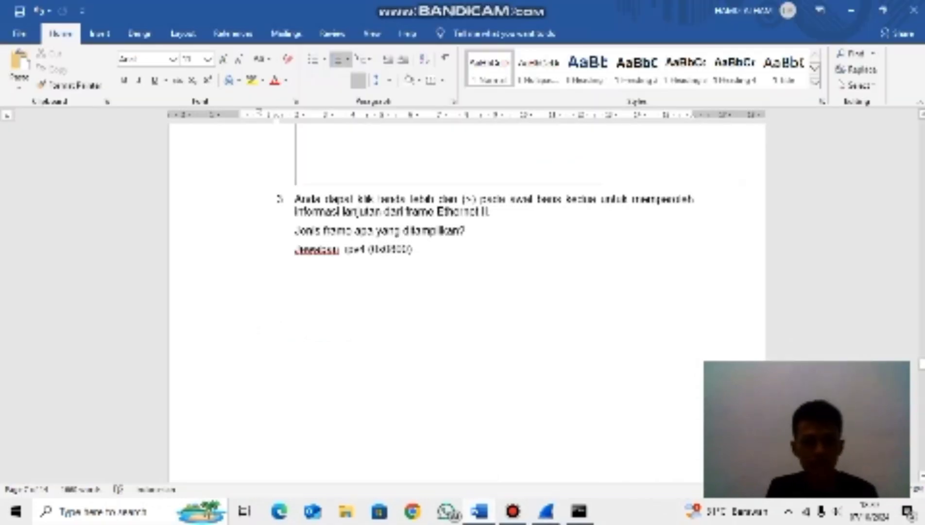
Review the question 3 screenshot in the report, and read question 4 about the source and destination IP addresses
scroll(466, 301, down, 10)
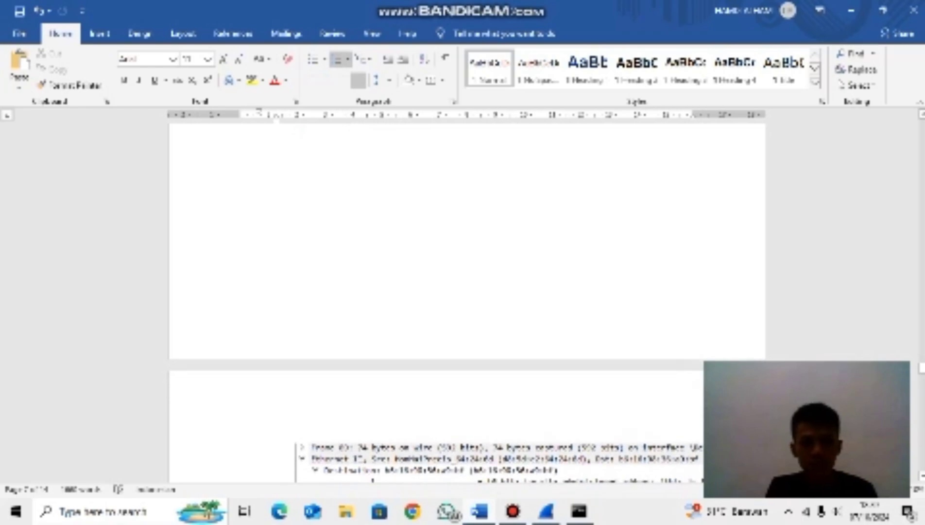
scroll(466, 301, down, 2)
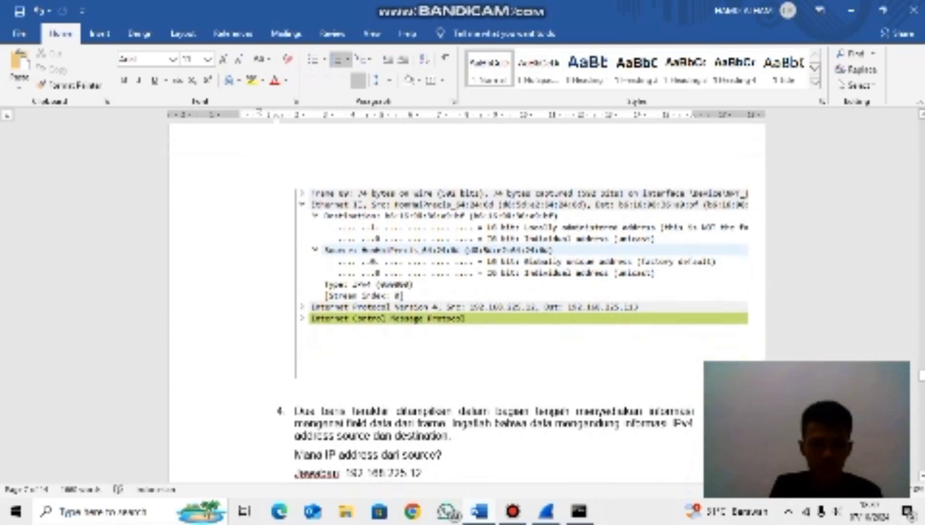
scroll(705, 441, down, 4)
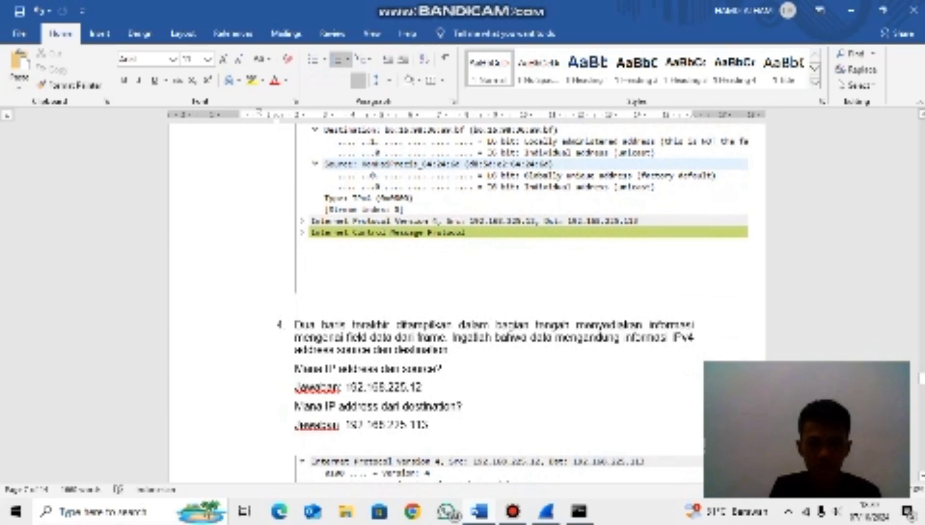
scroll(513, 302, down, 1)
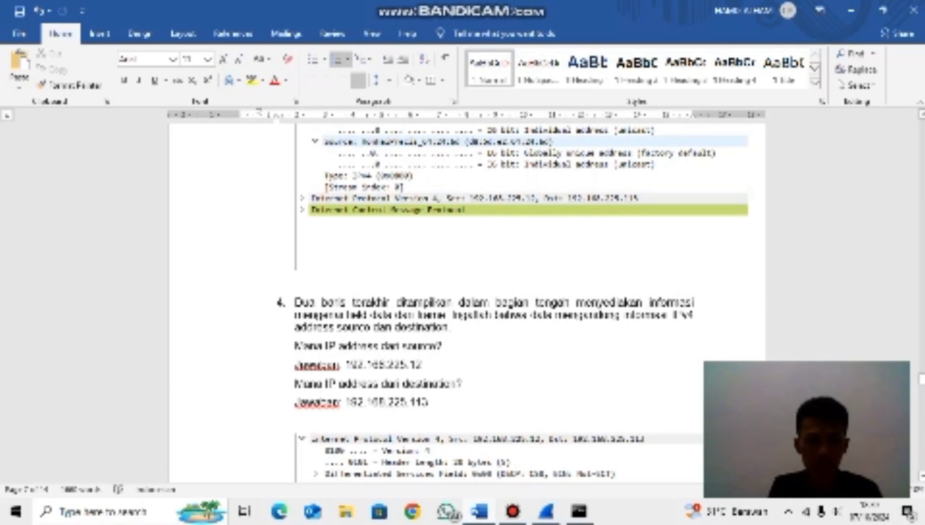
scroll(512, 302, down, 14)
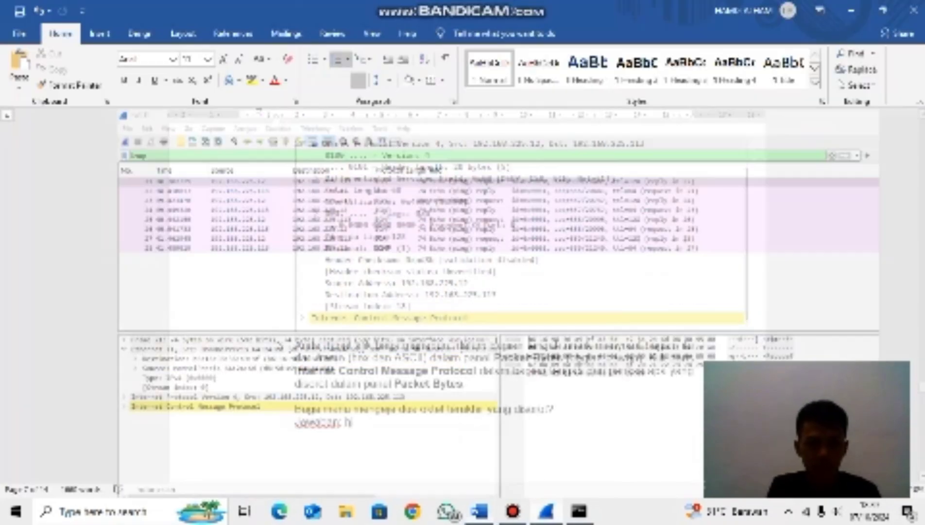
scroll(512, 301, up, 10)
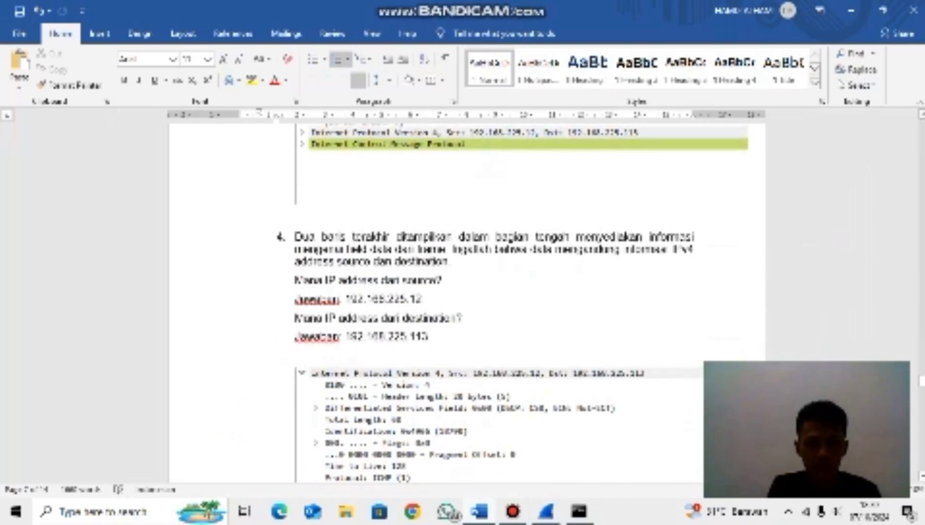
In Wireshark, collapse Ethernet II and expand Internet Protocol Version 4 to examine the source and destination addresses, then return to the Word report
click(546, 511)
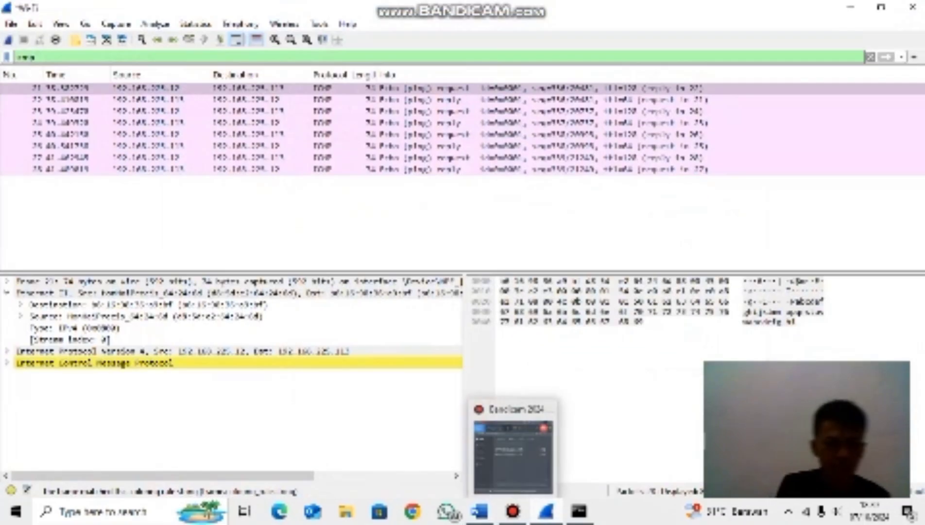
click(7, 292)
click(6, 305)
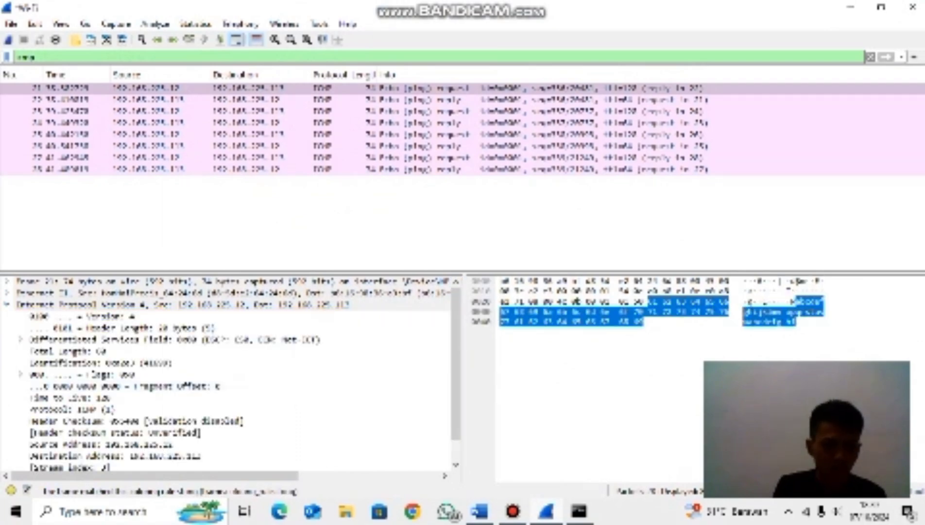
scroll(456, 374, down, 1)
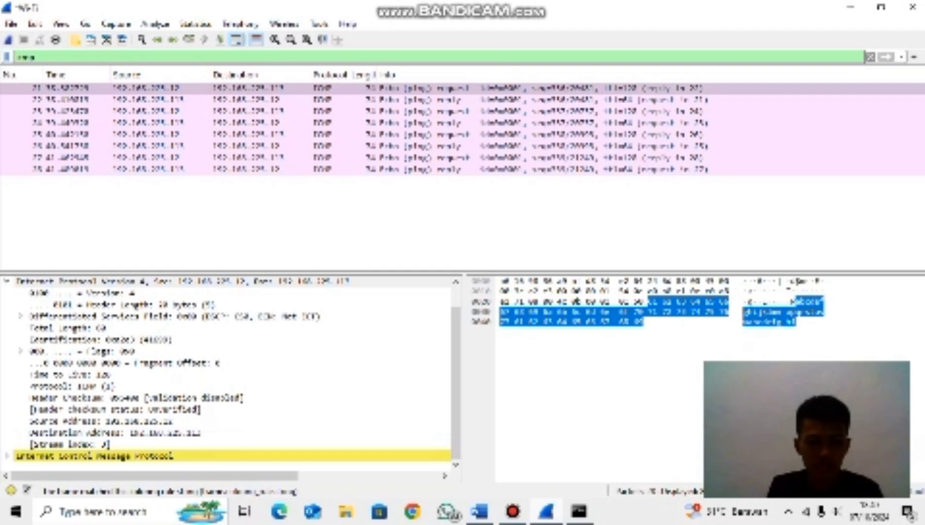
click(479, 512)
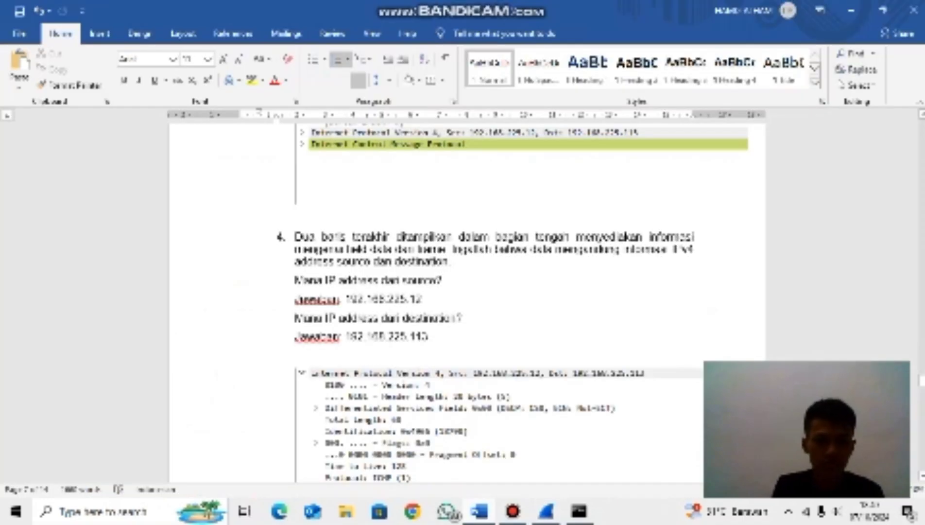
Read the report's ICMP instruction, collapse Internet Protocol Version 4 in Wireshark and select Internet Control Message Protocol to examine its packet bytes
scroll(466, 291, down, 10)
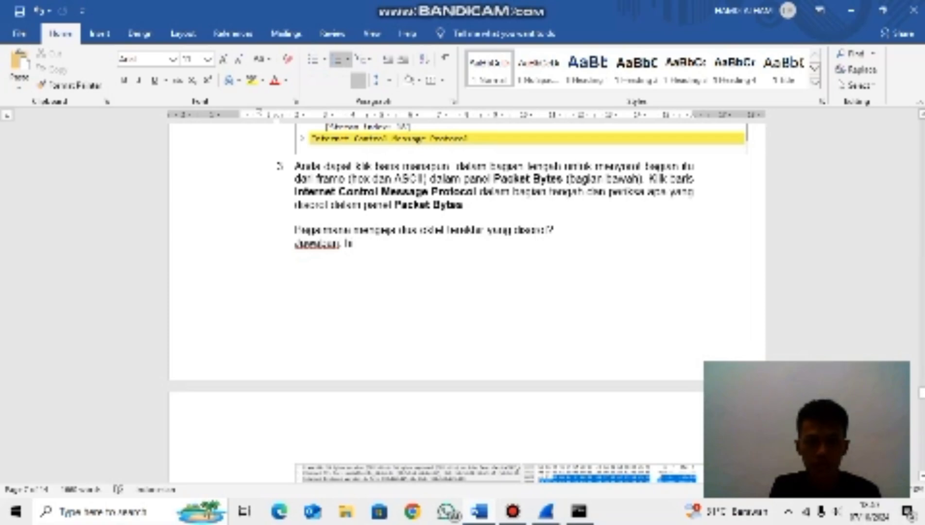
click(546, 511)
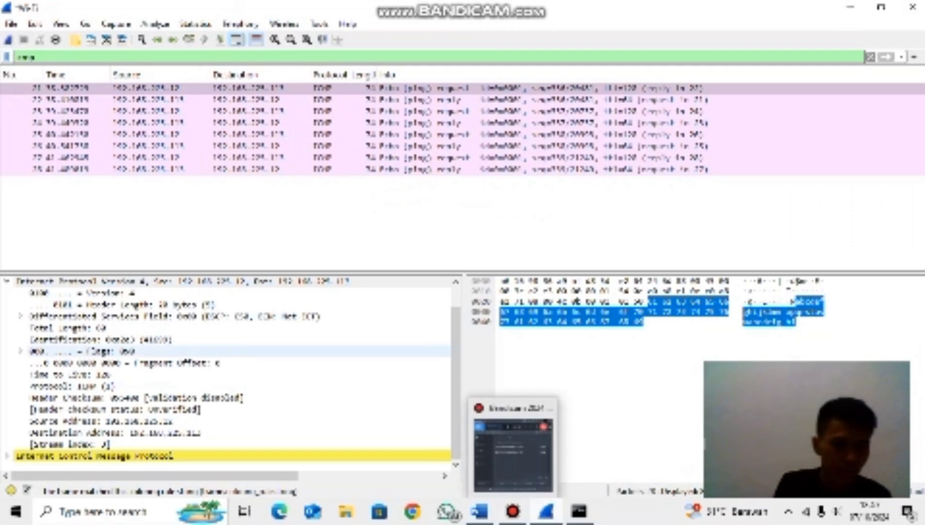
click(7, 281)
click(92, 316)
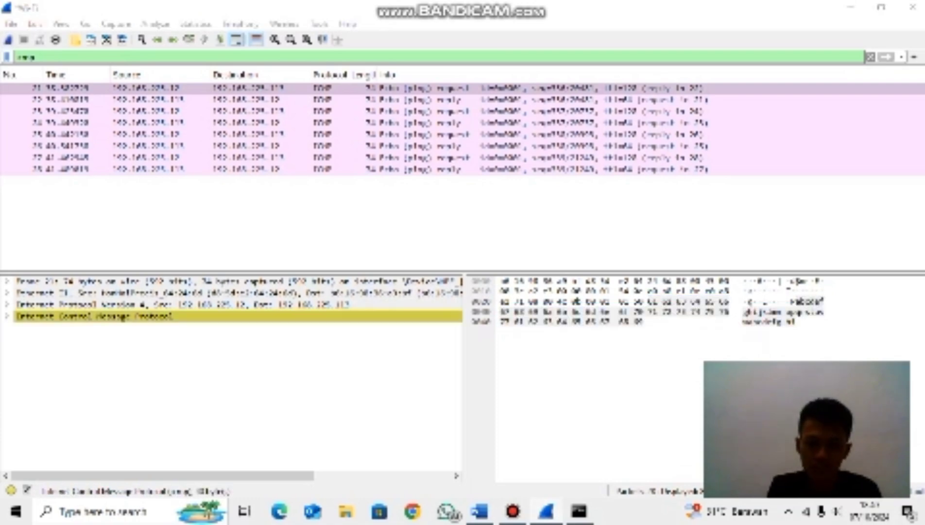
Read instruction 4 in the report, then select the first Echo reply frame in Wireshark and expand its Ethernet II details
key(alt+Tab)
scroll(466, 301, down, 10)
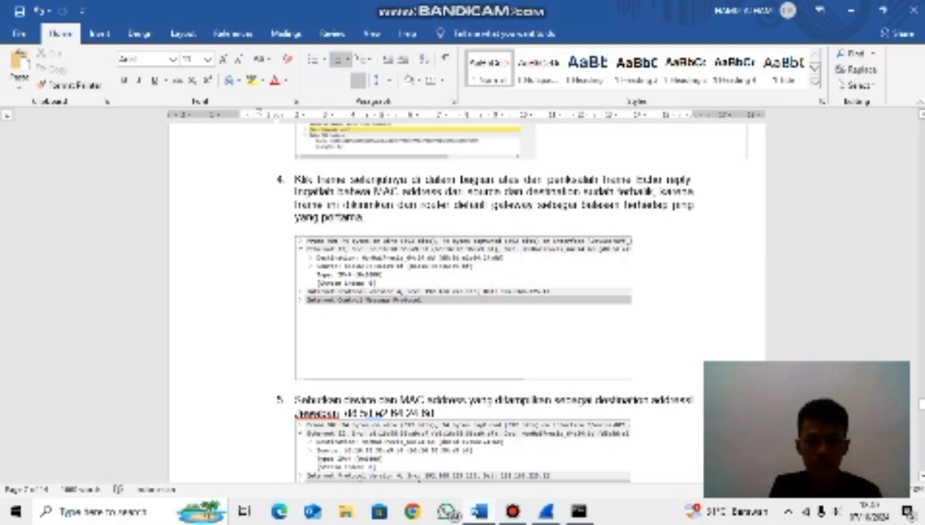
scroll(467, 301, down, 2)
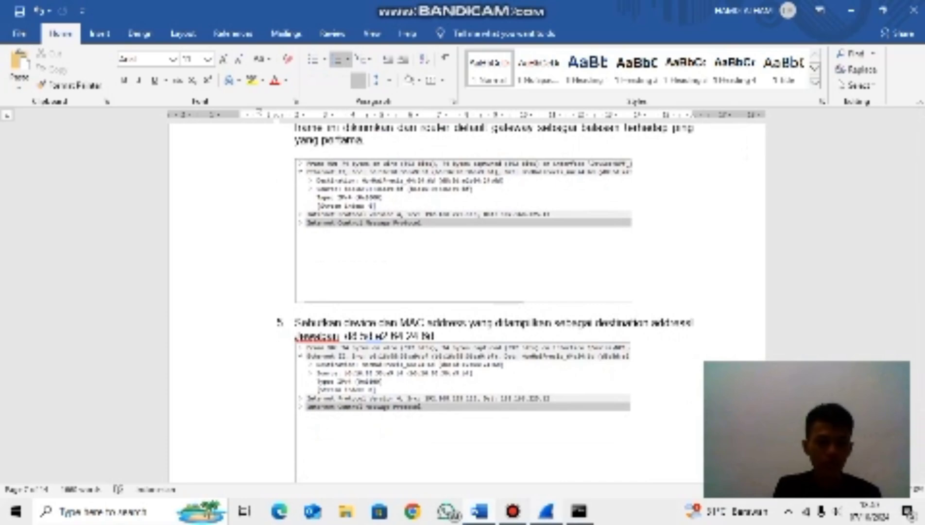
key(alt+Tab)
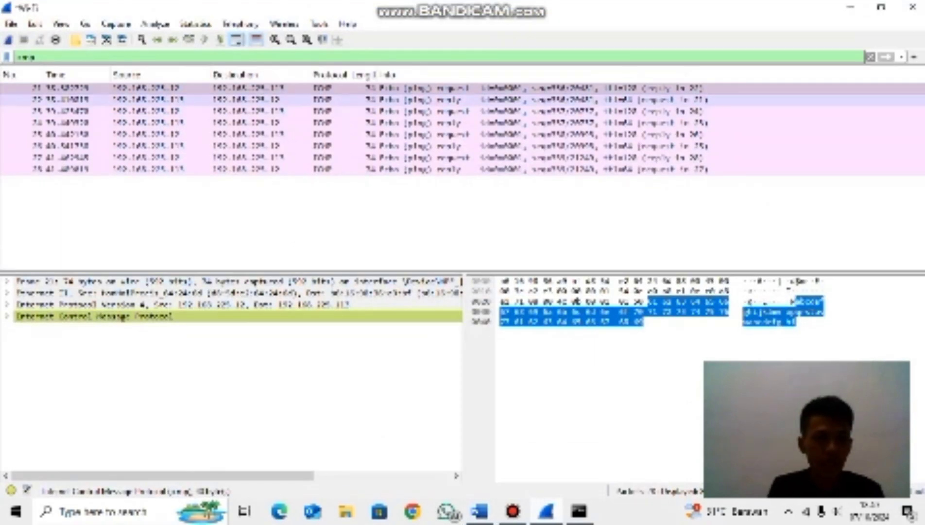
click(46, 100)
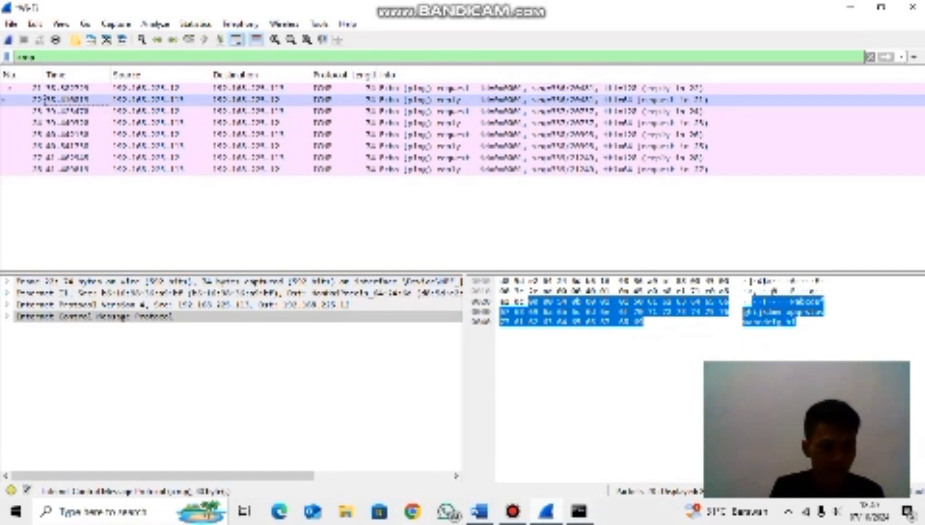
click(7, 292)
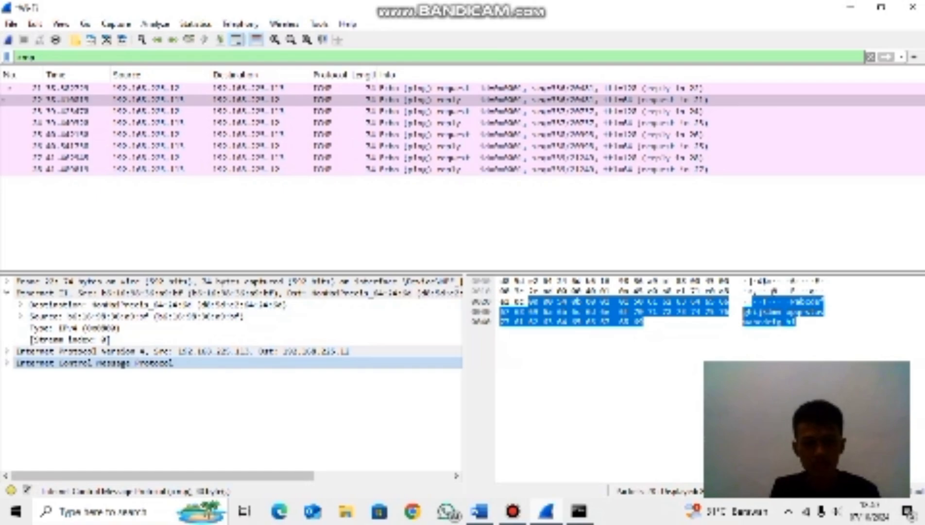
Read question 5 in the report about the destination MAC address, and check it against the Echo reply's Ethernet II details in Wireshark
key(alt+Tab)
scroll(467, 291, down, 8)
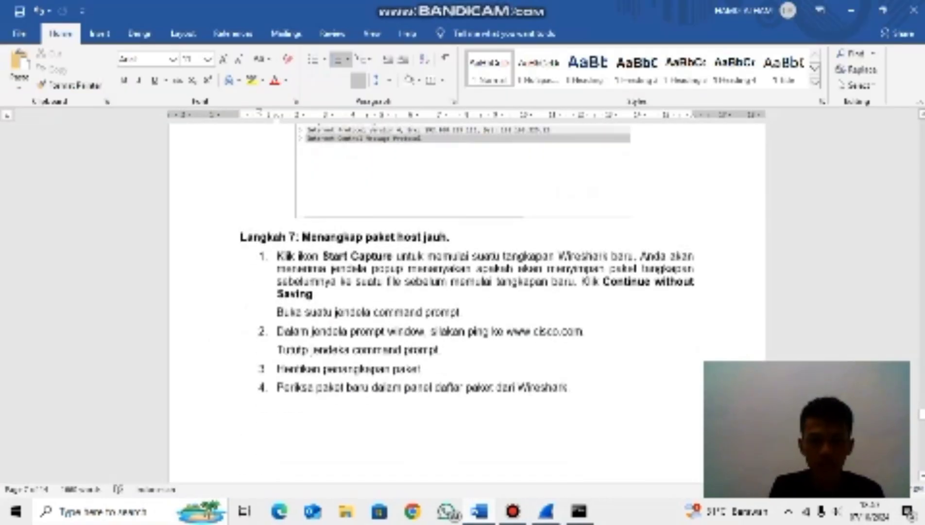
scroll(467, 291, up, 6)
scroll(467, 292, up, 3)
scroll(467, 291, down, 1)
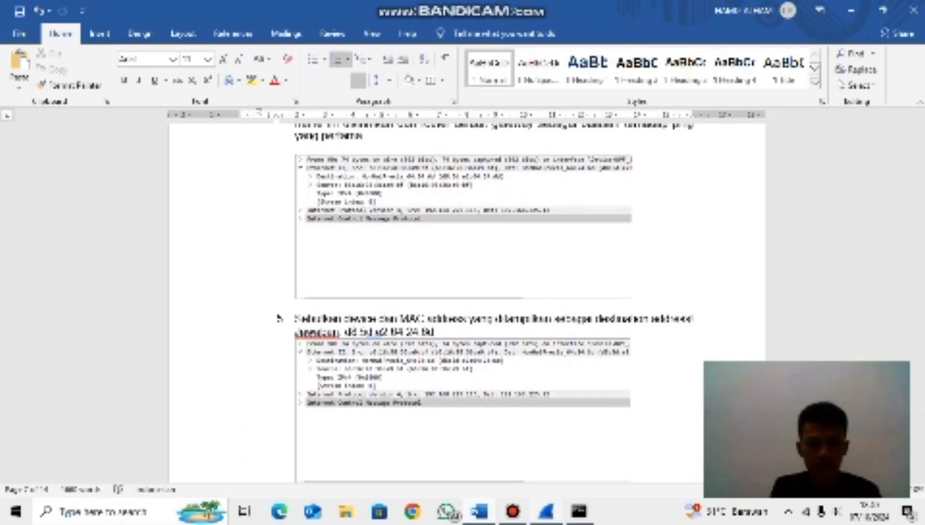
click(547, 511)
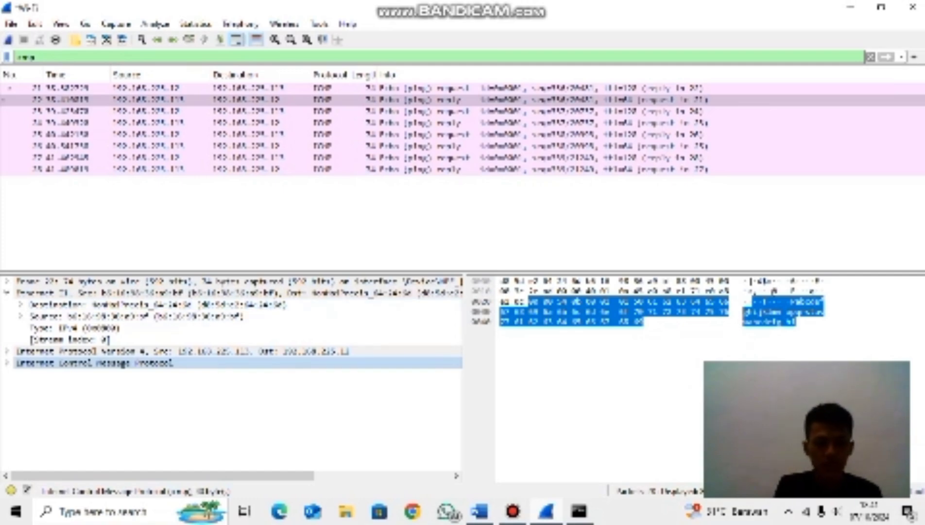
key(alt+Tab)
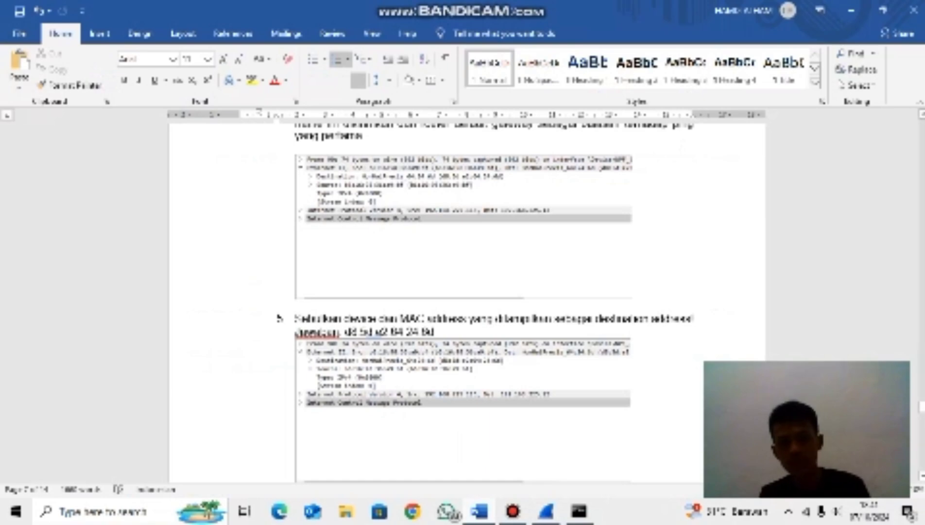
Read Langkah 7 in the report, and start a new Wireshark capture, continuing without saving the previous packets
scroll(467, 301, down, 6)
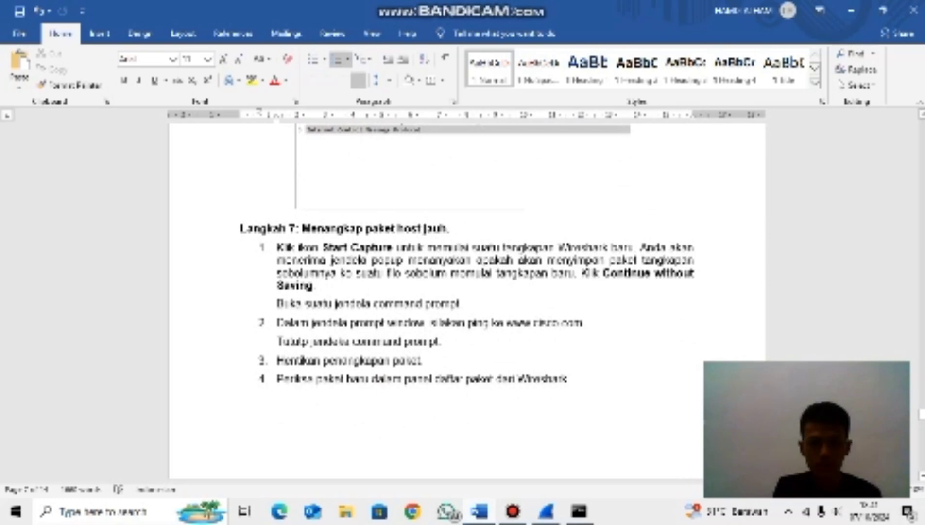
key(alt+Tab)
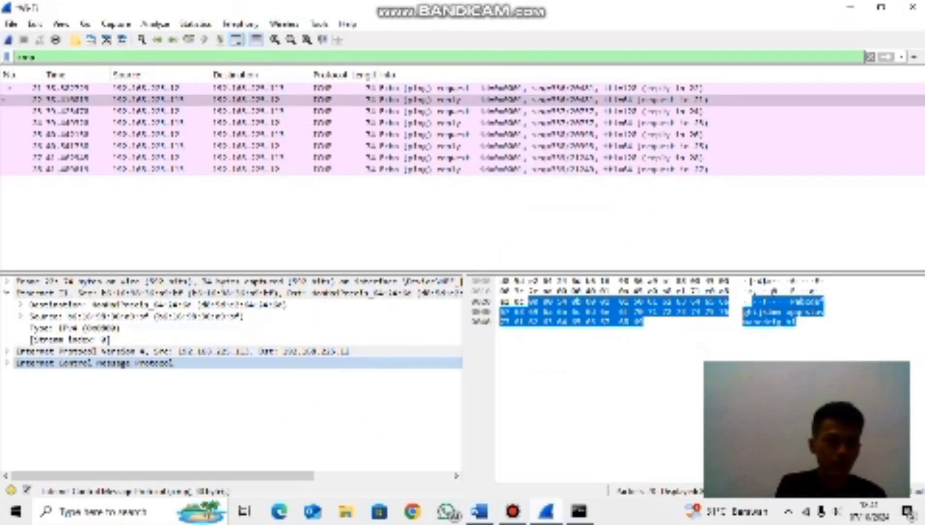
click(9, 40)
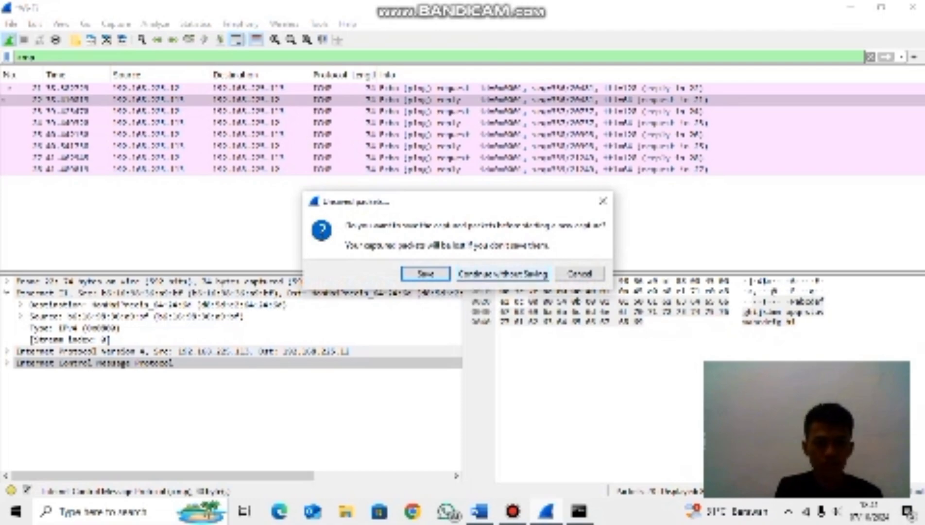
key(Return)
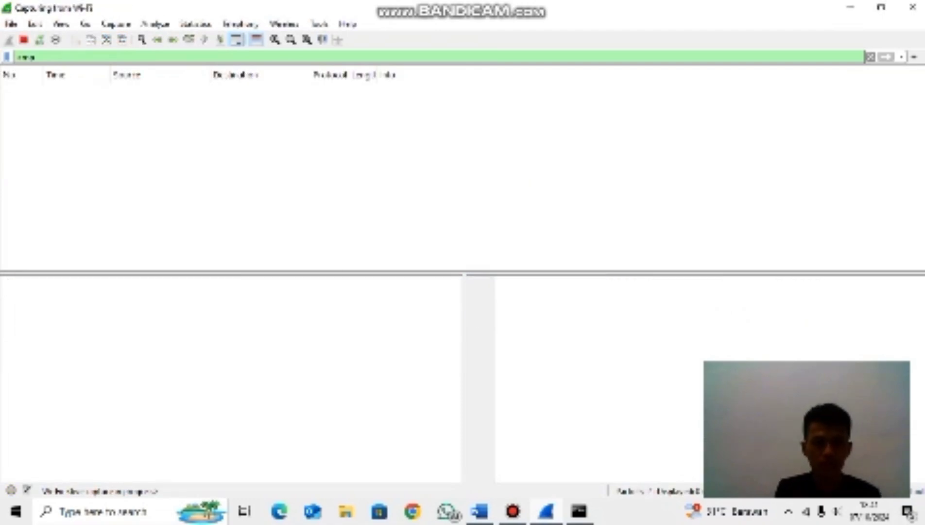
key(alt+Tab)
text(pi)
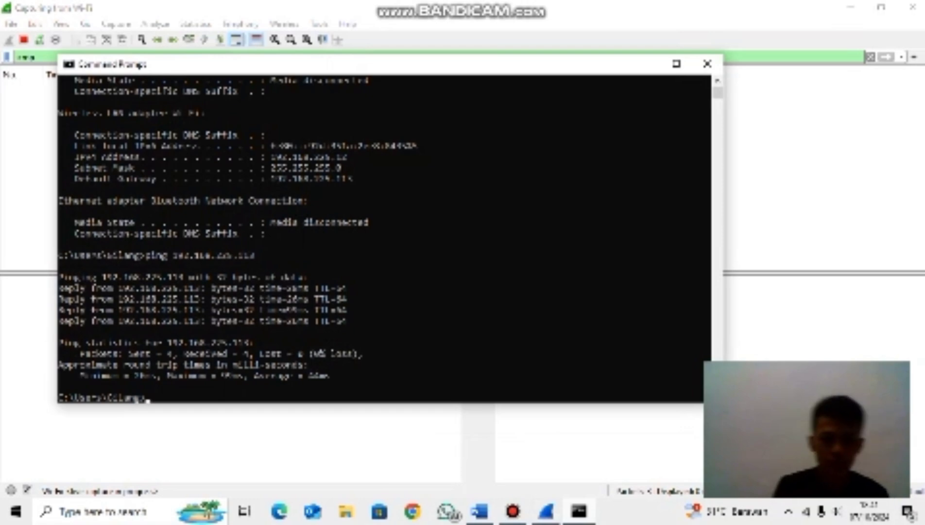
text(ng)
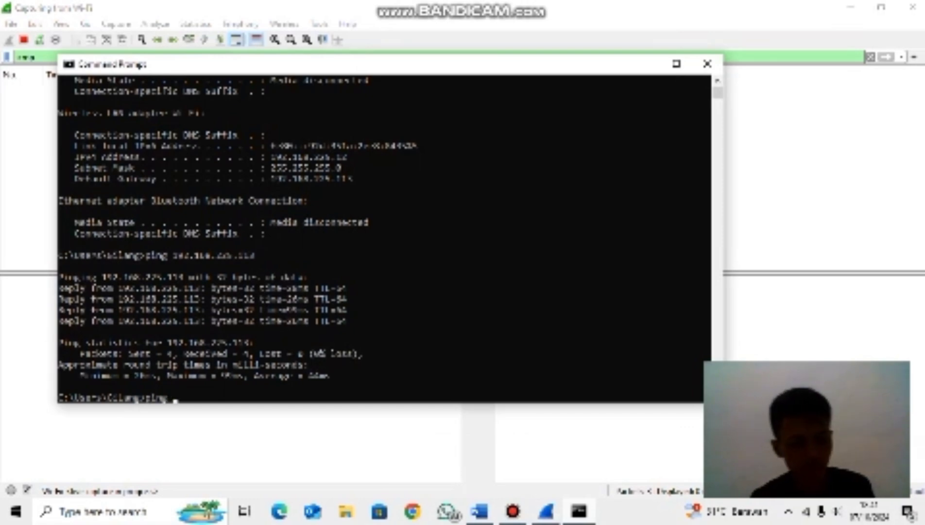
text( www.)
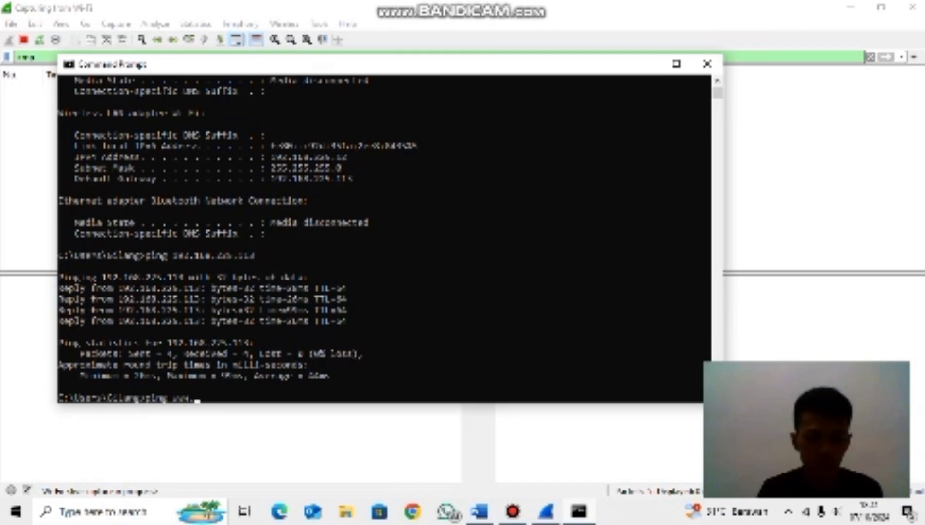
text(gisco.)
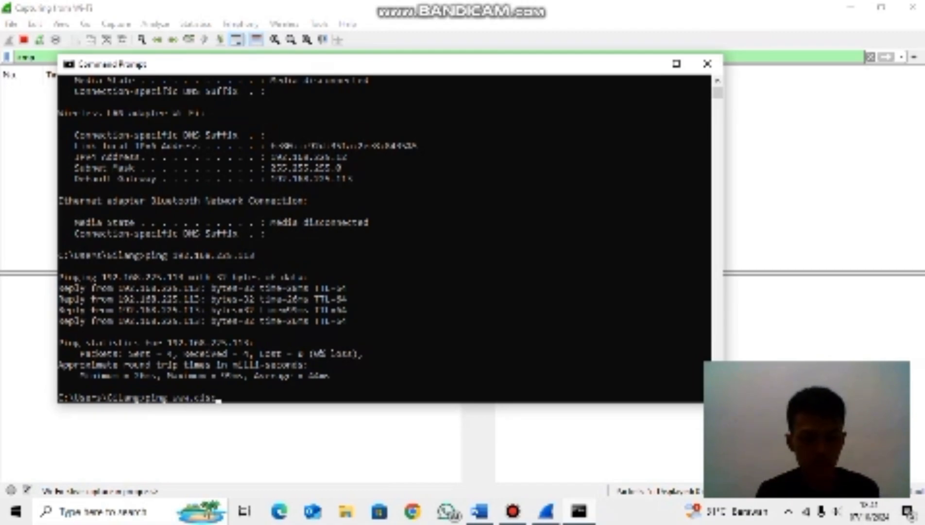
text(com)
key(Return)
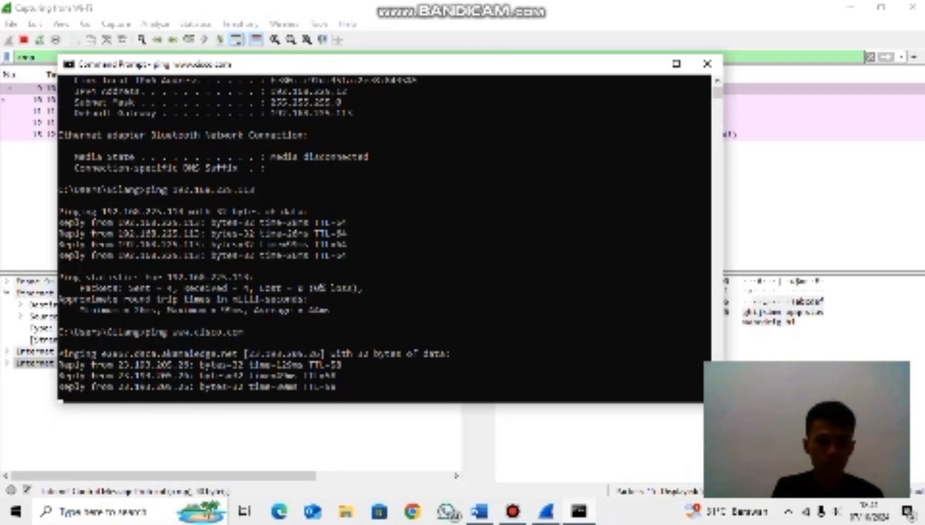
click(646, 64)
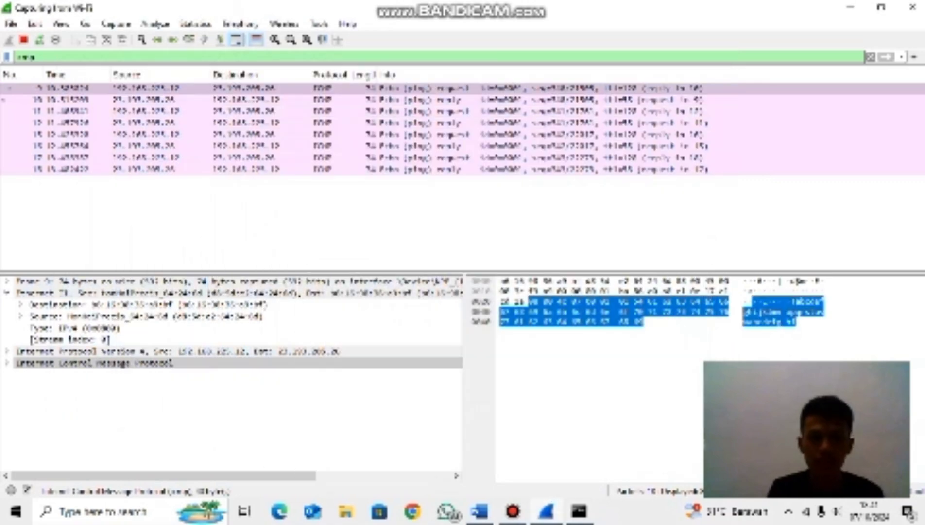
Review the remaining Langkah 7 instructions, stop the Wireshark capture, and select the first Echo request with its Ethernet II details collapsed
key(alt+Tab)
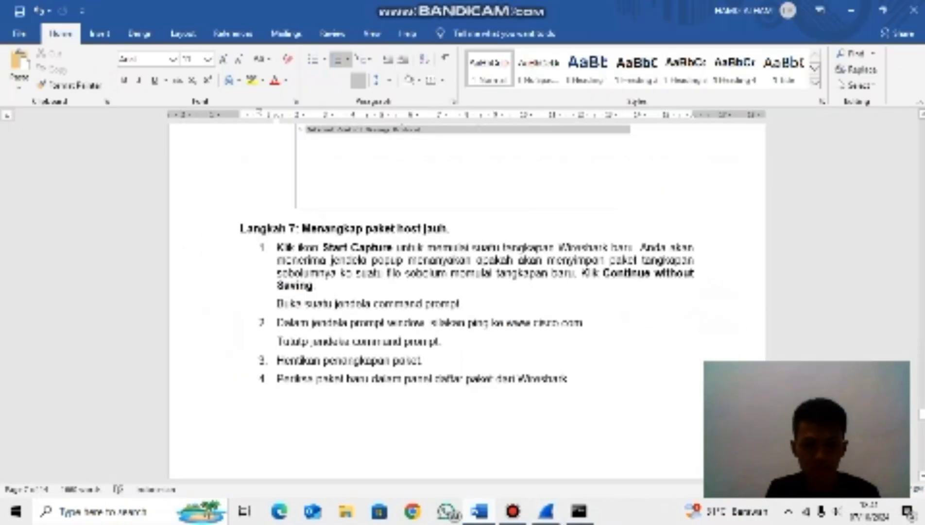
scroll(466, 292, down, 2)
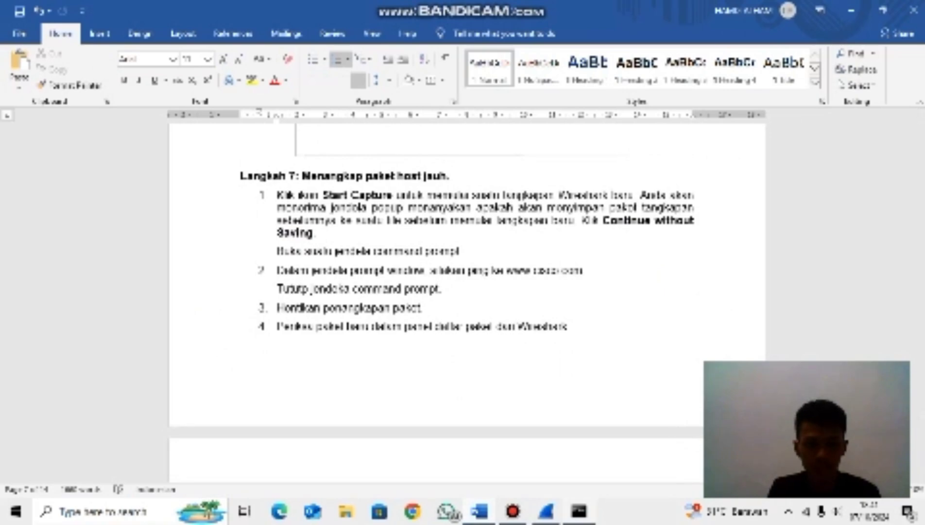
mouse_move(579, 511)
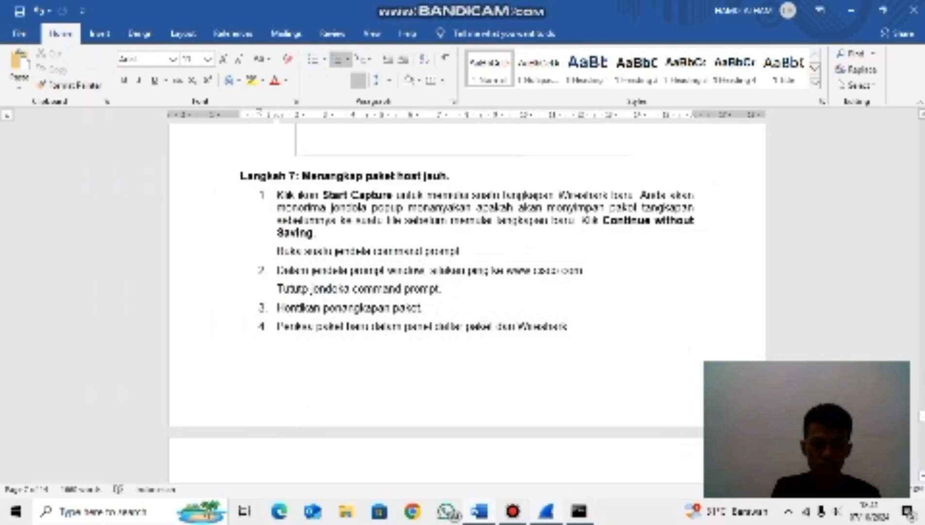
click(546, 510)
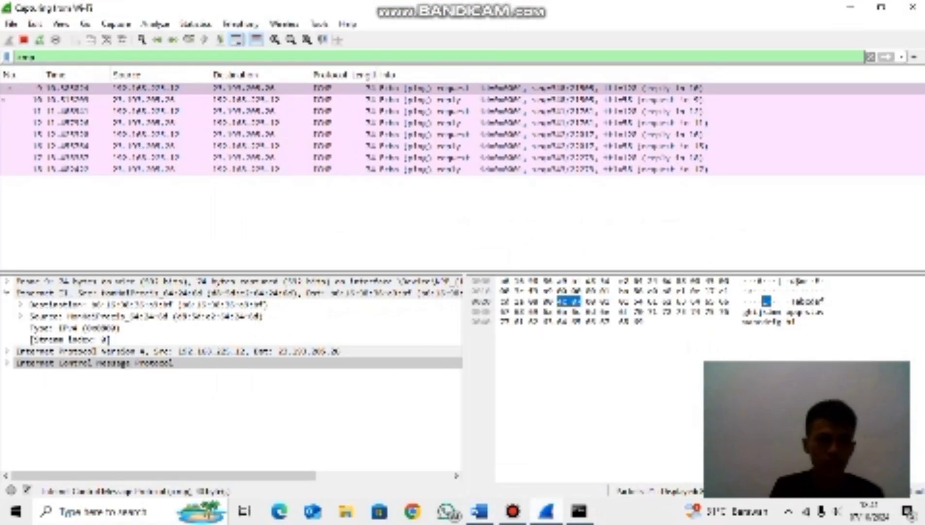
click(24, 40)
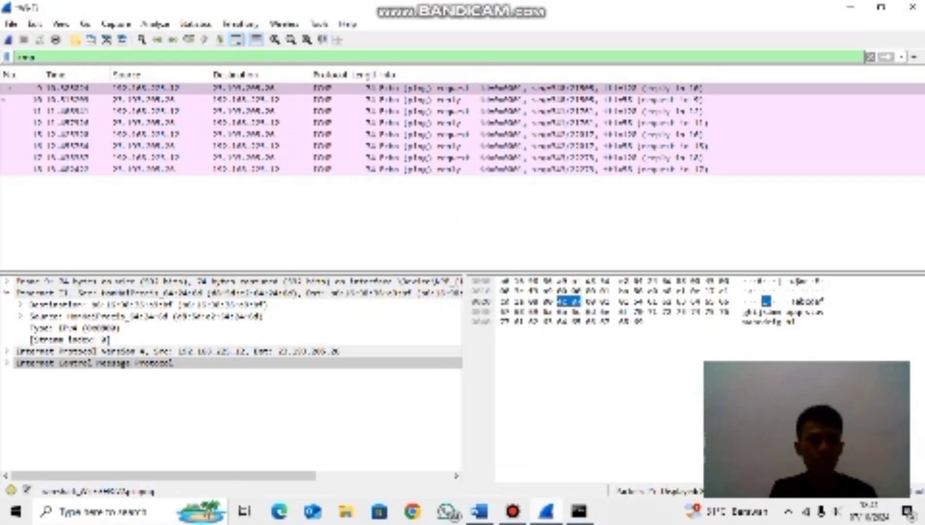
click(45, 87)
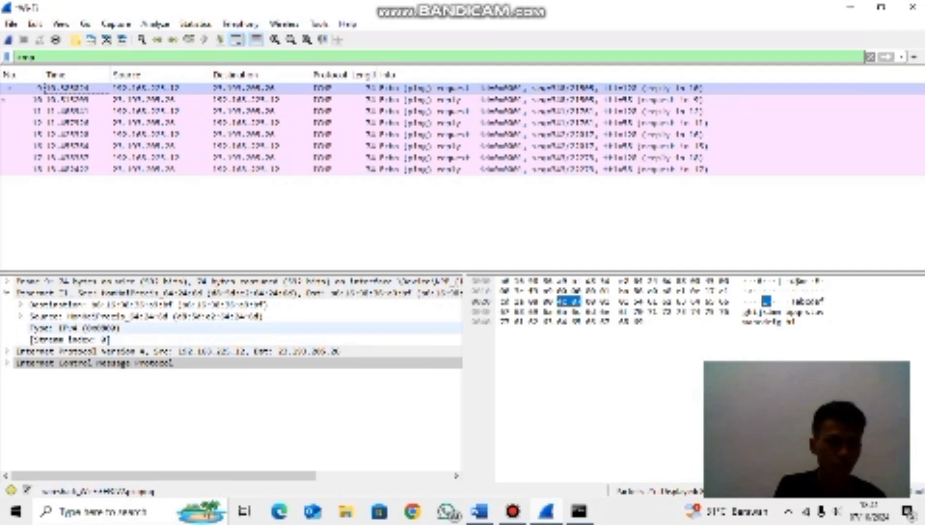
click(7, 293)
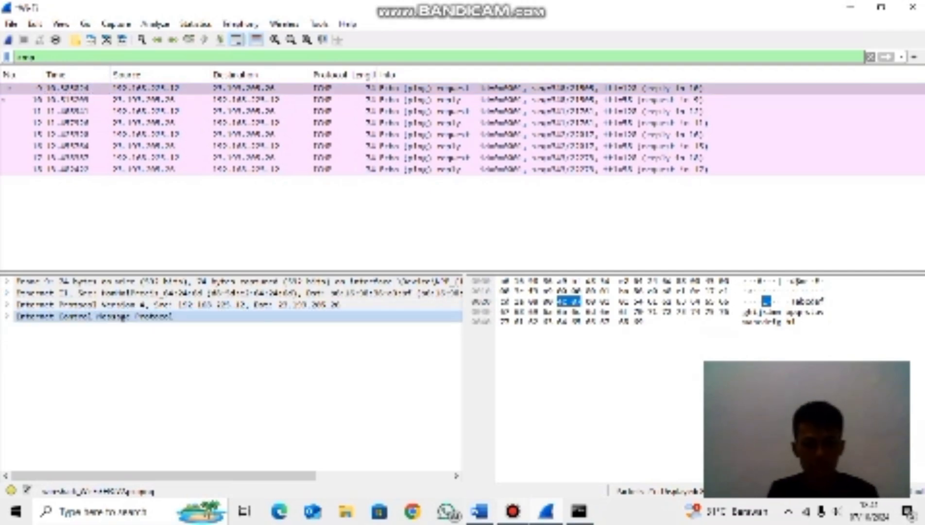
Read Pertanyaan question 1 in the report, and expand Ethernet II in Wireshark to examine the first Echo request's source and destination MAC addresses
key(alt+Tab)
scroll(466, 292, down, 10)
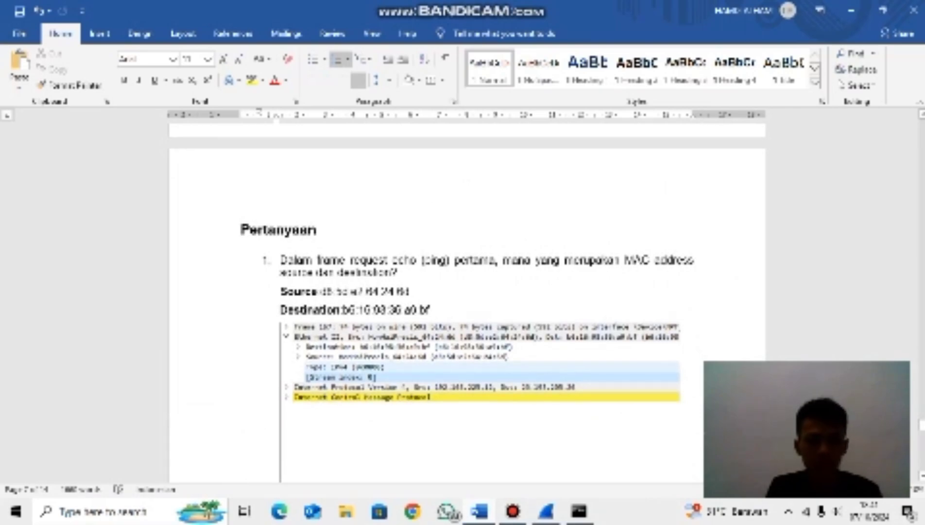
scroll(466, 311, down, 3)
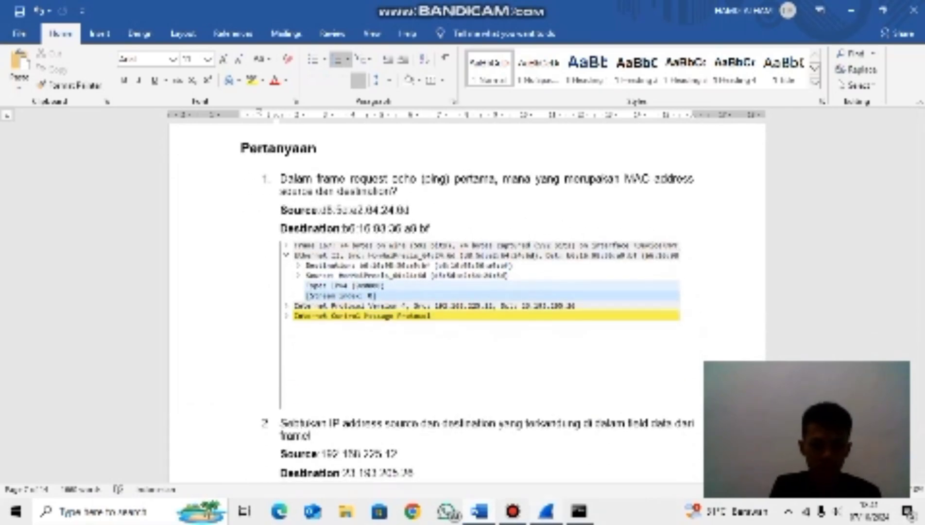
key(alt+Tab)
click(7, 293)
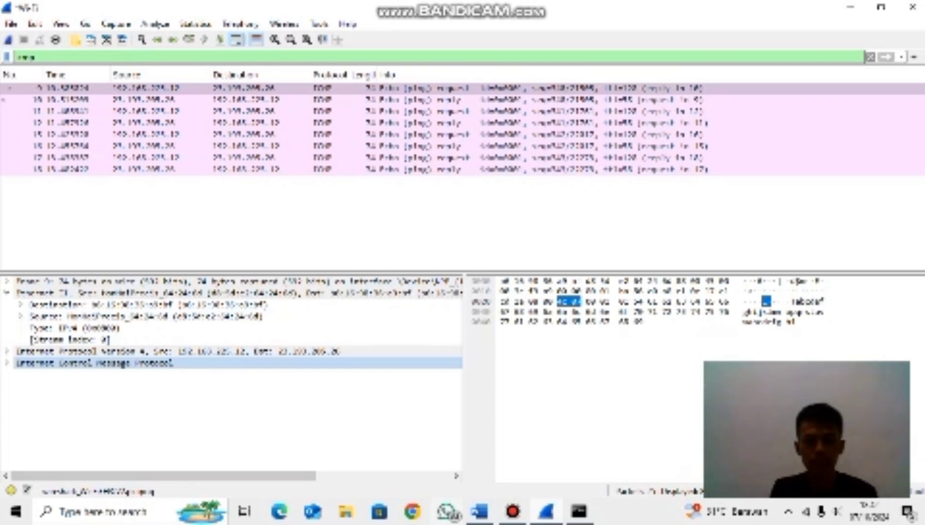
Read question 2 in the report, and expand Internet Protocol Version 4 in Wireshark to examine the frame's source and destination IP addresses
click(479, 511)
scroll(466, 292, down, 5)
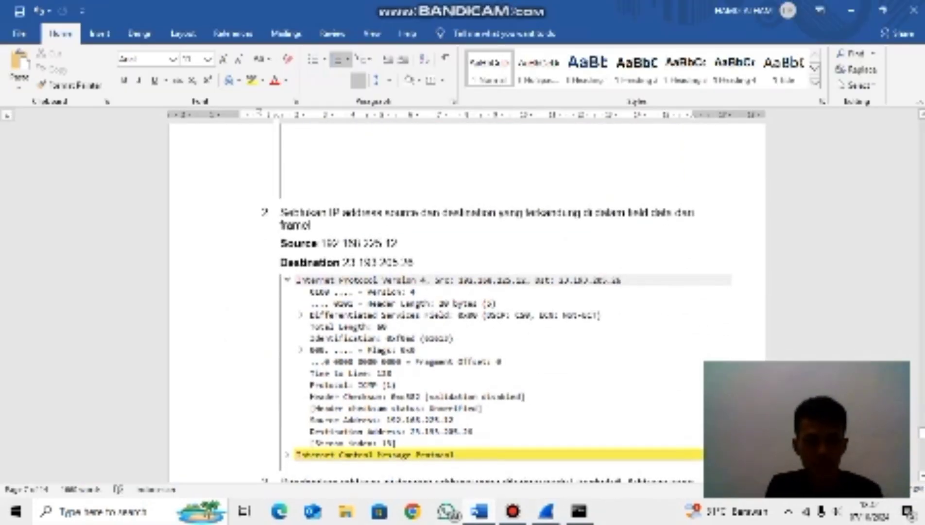
click(547, 511)
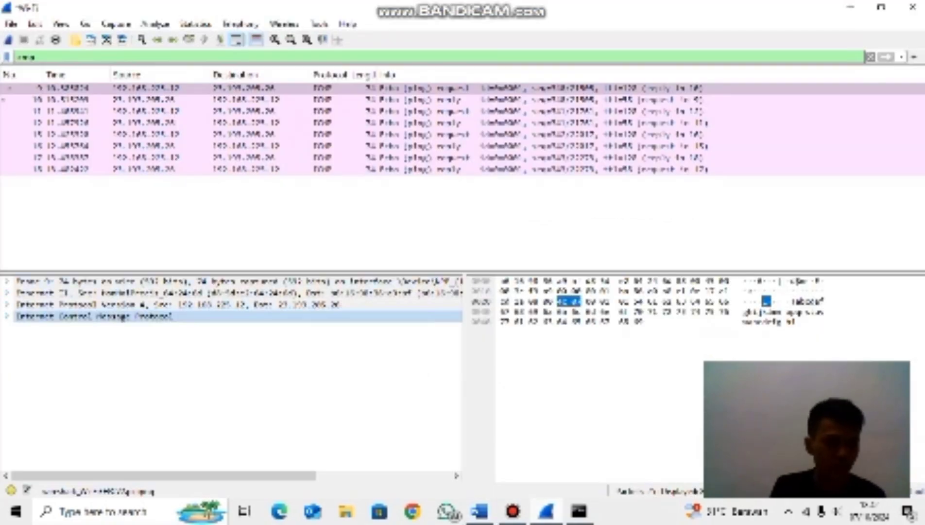
click(7, 305)
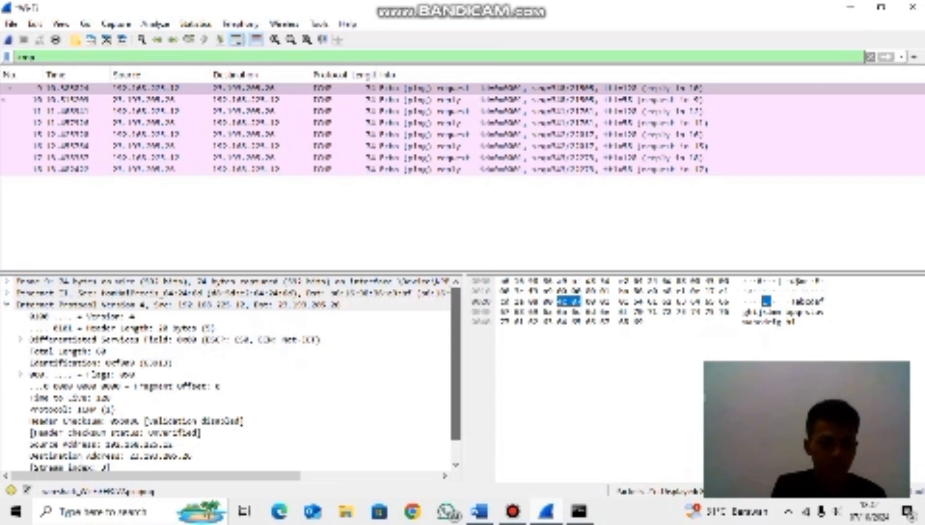
Examine the remaining Internet Protocol Version 4 fields, and switch to the Word report to read question 3 about the changed destination IP address
scroll(146, 421, down, 1)
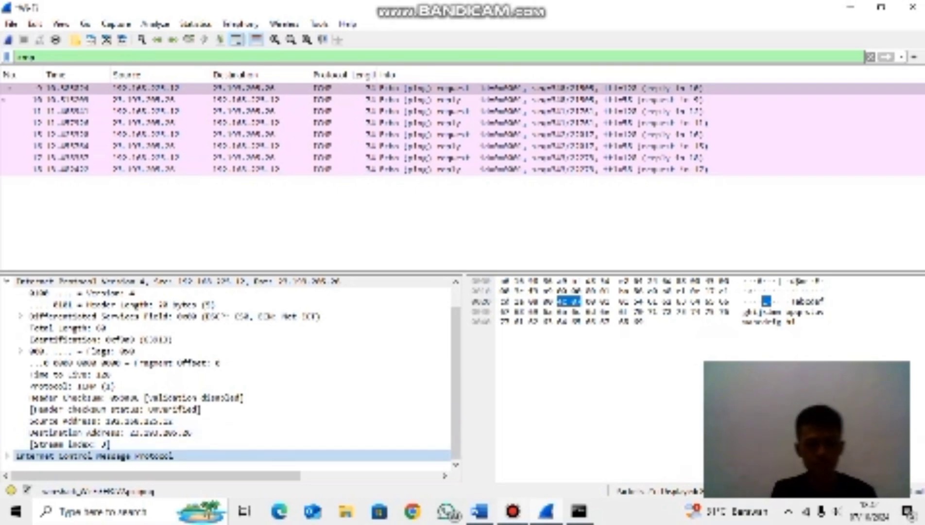
key(alt+Tab)
scroll(466, 301, down, 5)
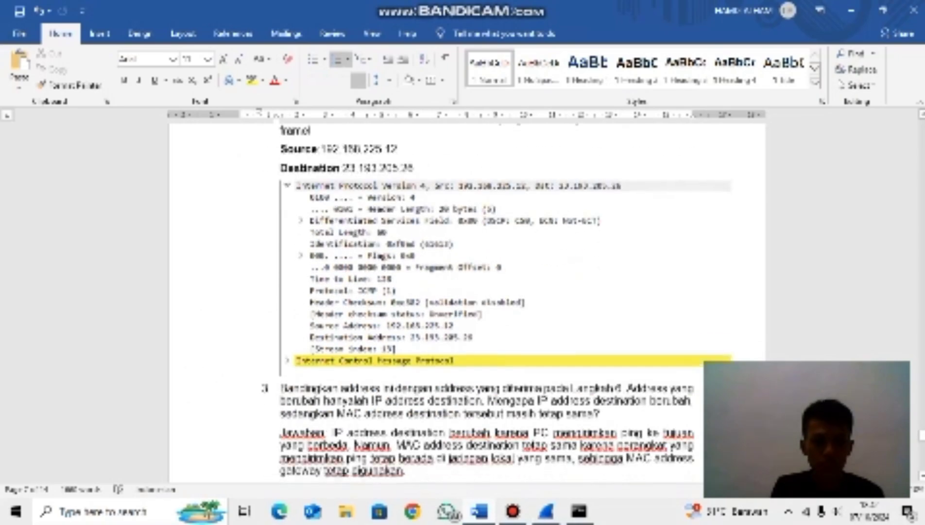
scroll(466, 268, down, 4)
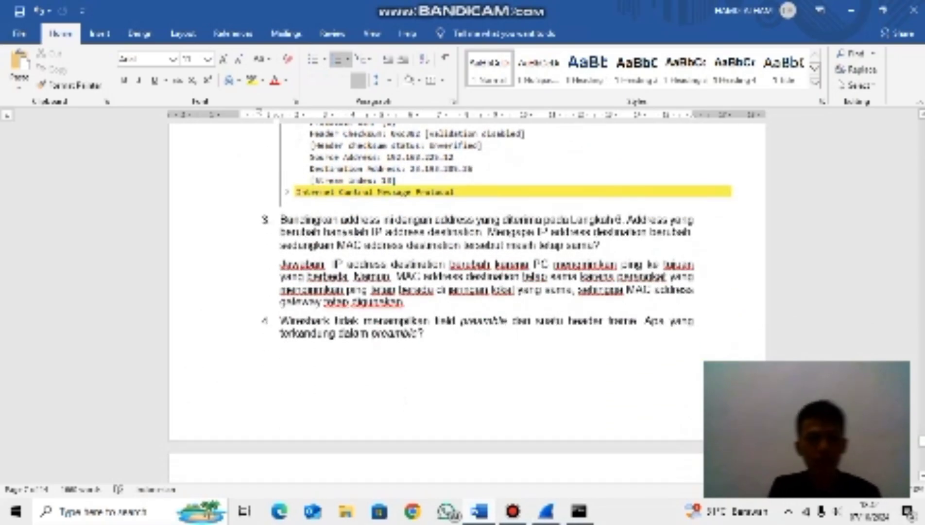
scroll(467, 268, up, 1)
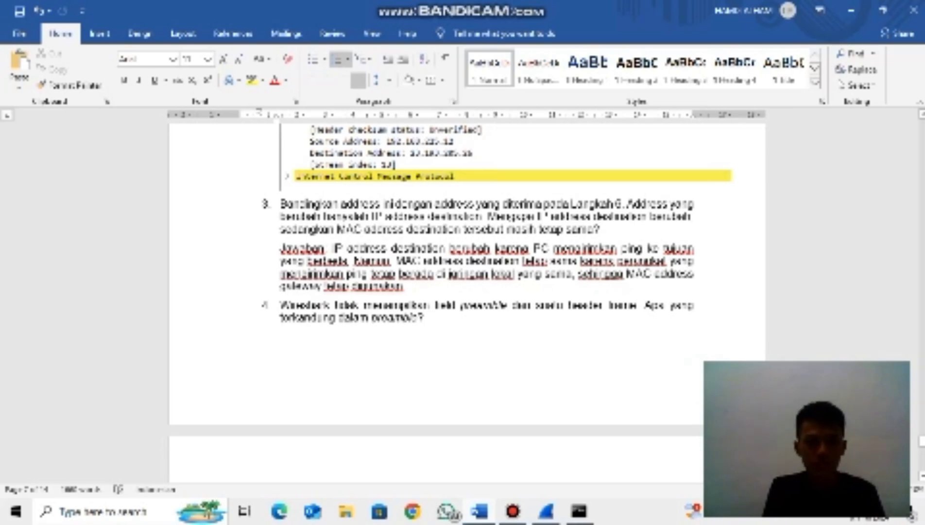
Review the recorded answers to questions 1 and 2, highlighting the source and destination MAC addresses in question 1
scroll(467, 291, up, 10)
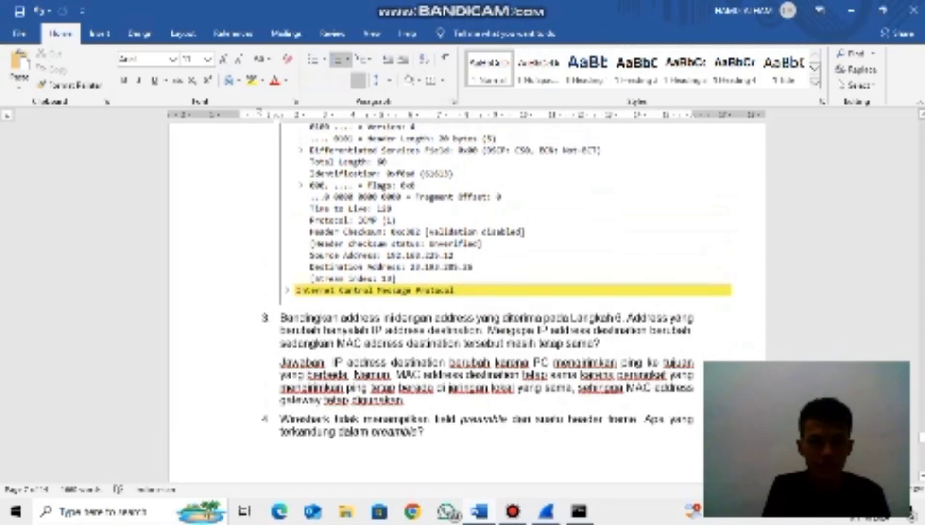
scroll(466, 292, up, 1)
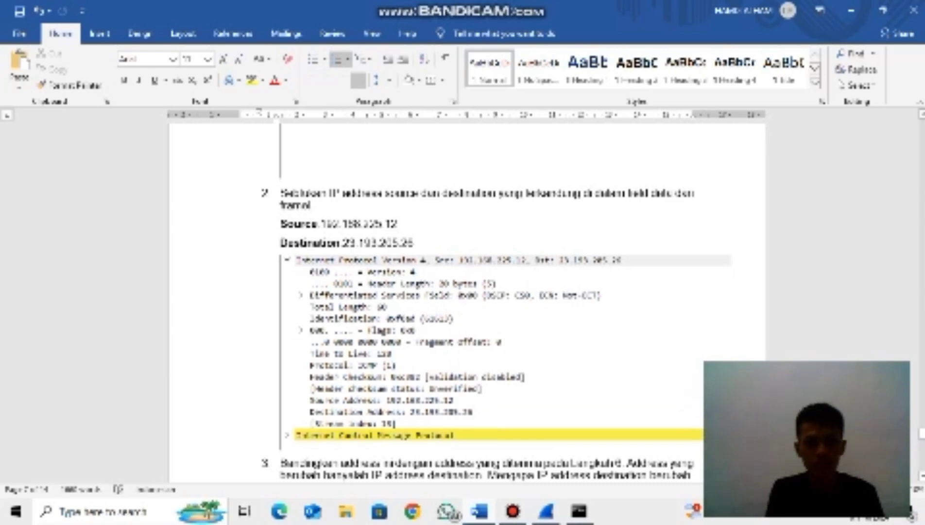
scroll(466, 292, down, 5)
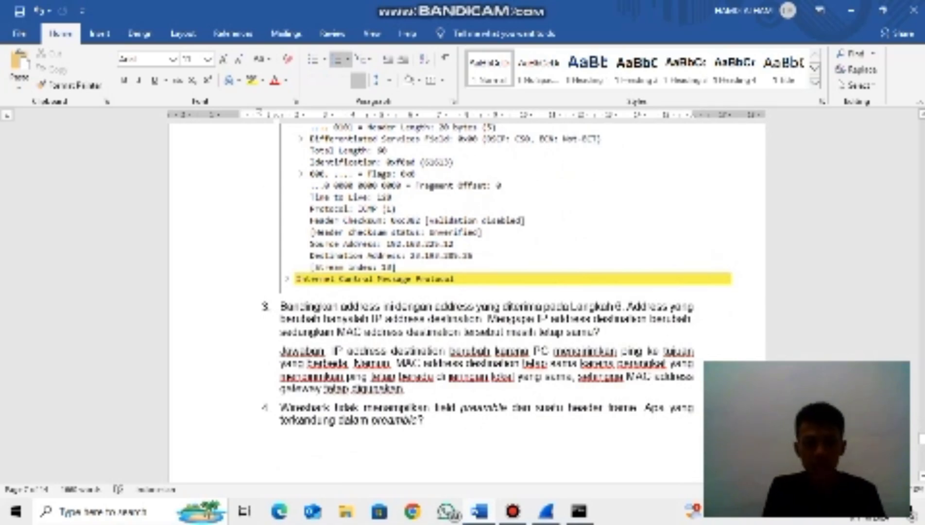
scroll(467, 292, up, 15)
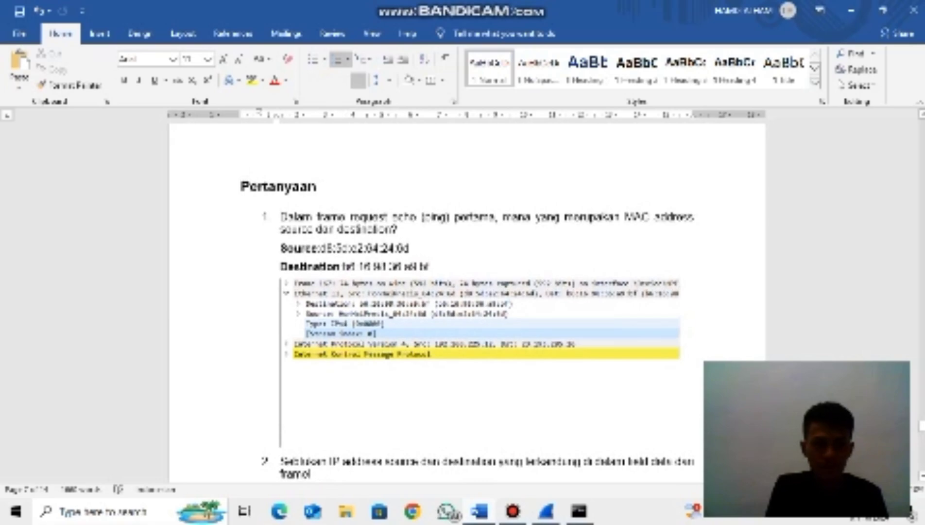
drag(320, 249, 429, 267)
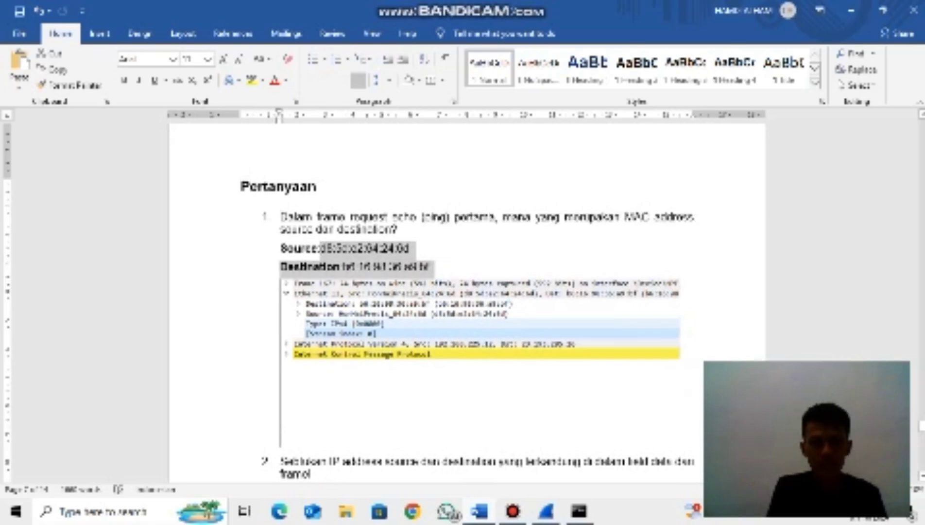
click(434, 267)
Look back at the local gateway ping's IP and MAC addresses in the earlier section for comparison, and return to question 3's answer
scroll(466, 291, up, 12)
scroll(466, 291, up, 10)
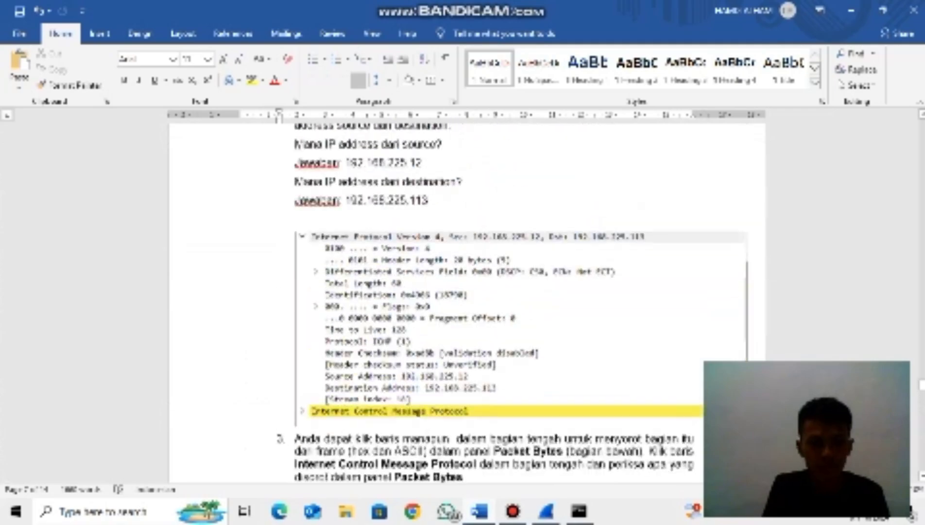
scroll(467, 291, up, 10)
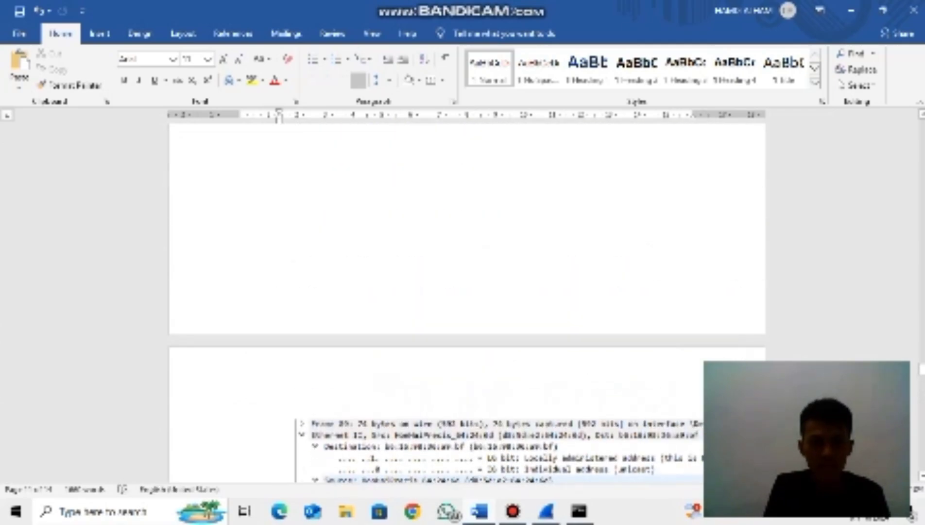
scroll(467, 291, up, 6)
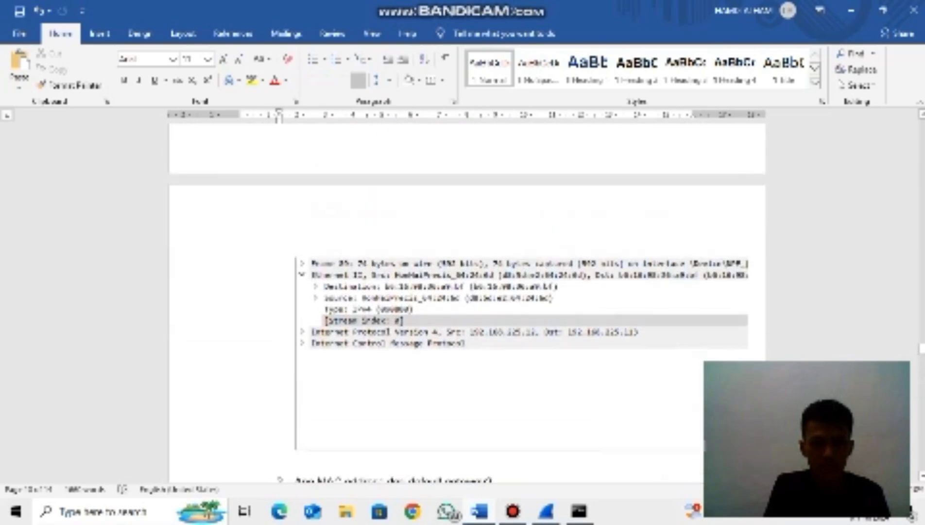
scroll(466, 291, up, 10)
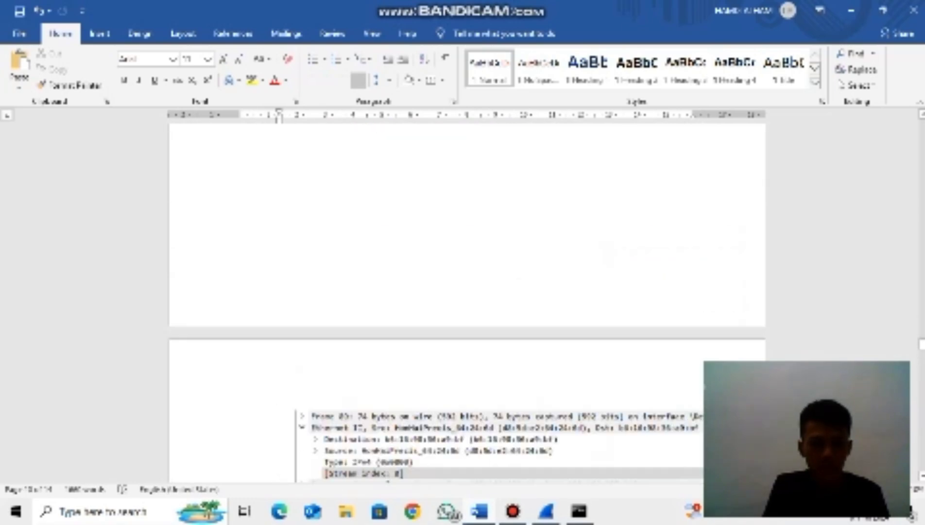
scroll(467, 292, down, 15)
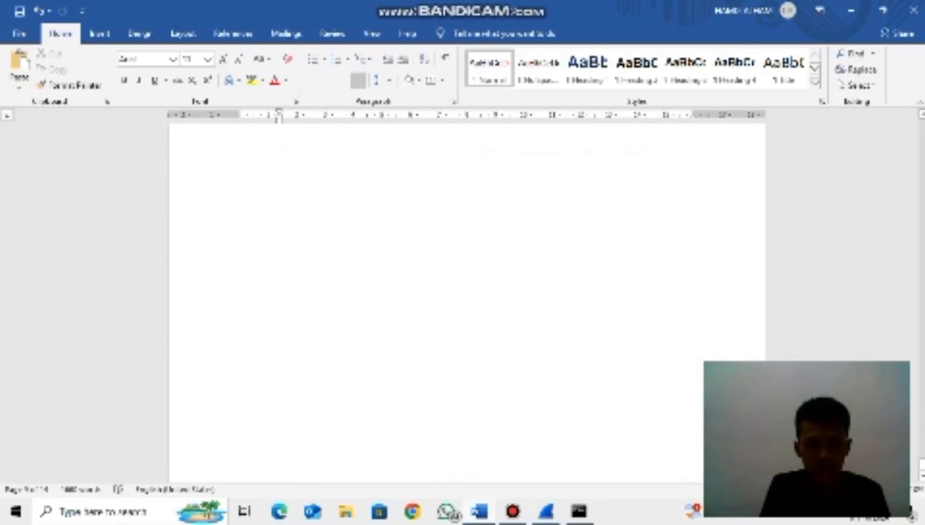
scroll(466, 291, up, 8)
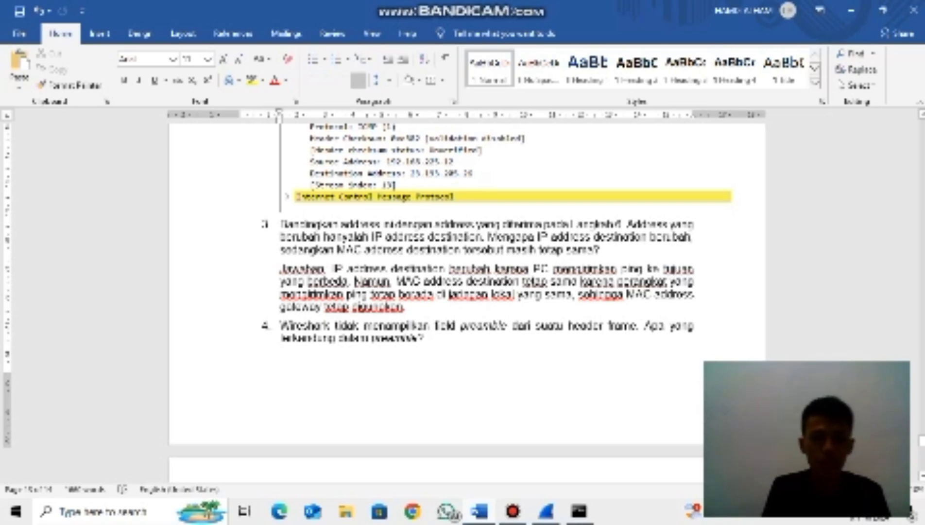
Read question 4 about the preamble field and bring its answer on the last page into view
scroll(467, 292, down, 1)
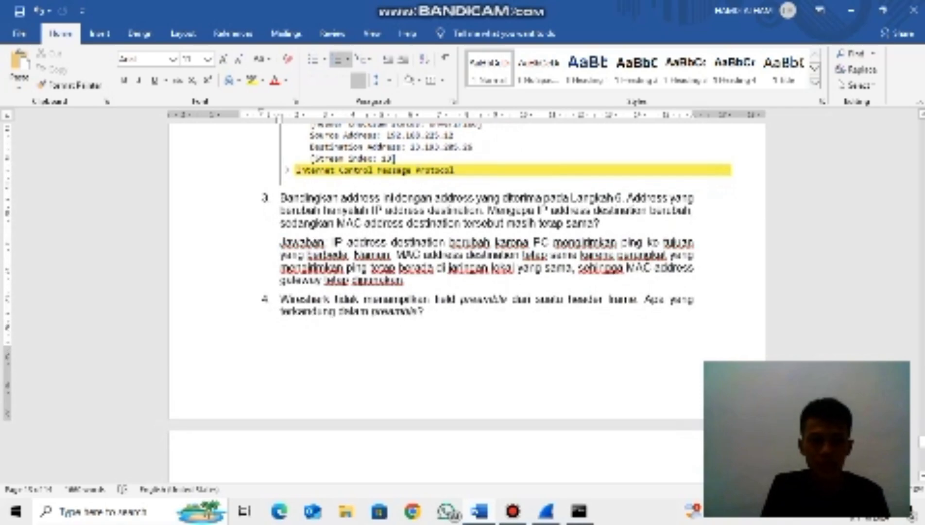
scroll(467, 268, down, 1)
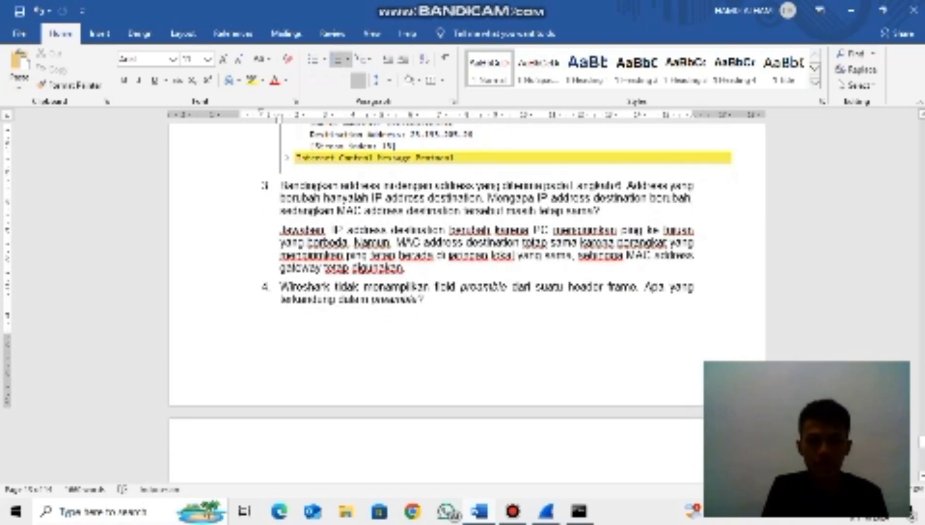
scroll(467, 267, down, 10)
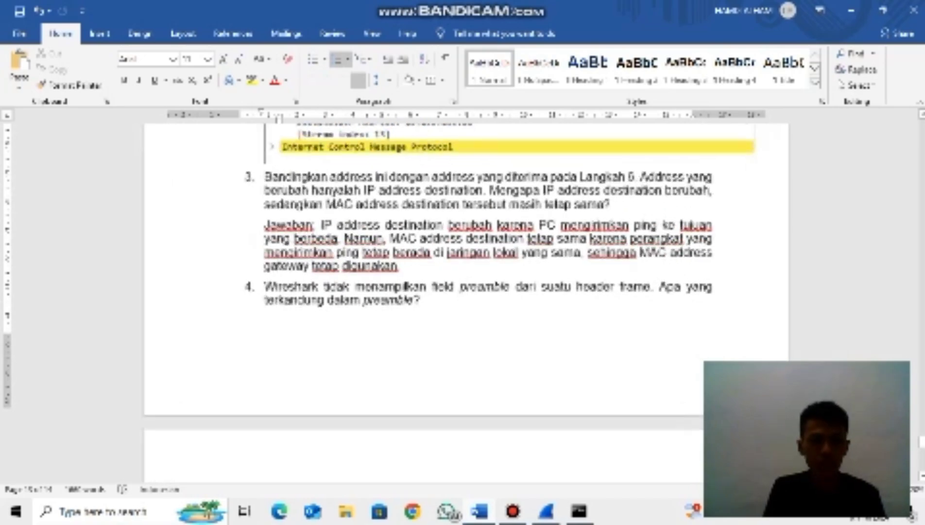
scroll(488, 219, up, 1)
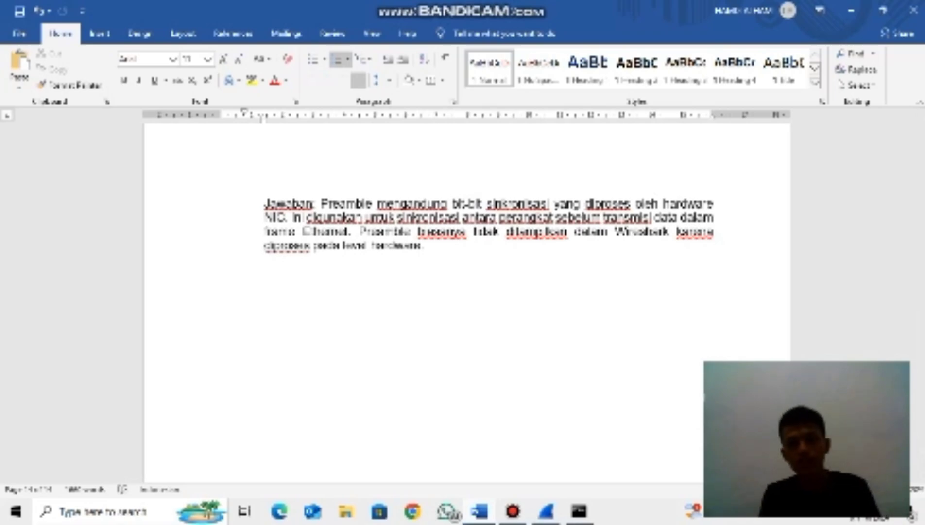
Highlight the preamble answer while reading it, clear the selection, and go back to questions 3 and 4
drag(423, 246, 321, 205)
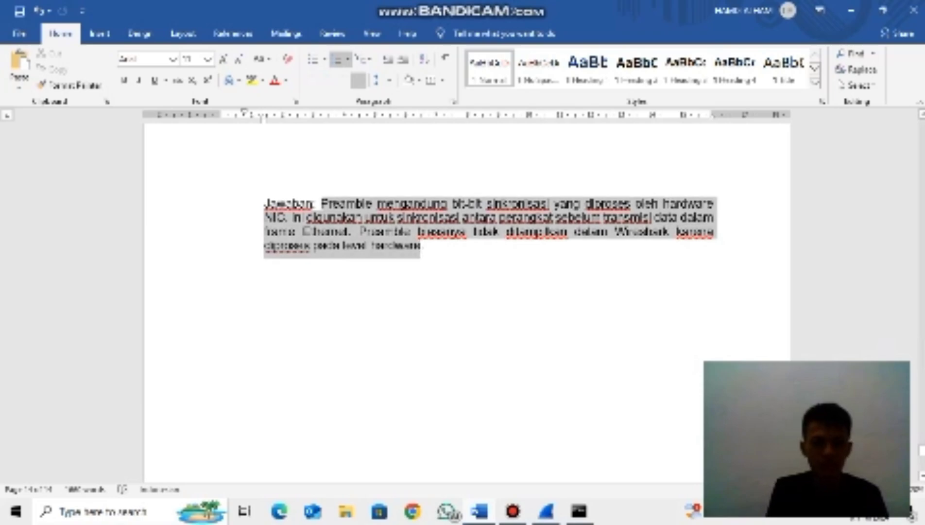
click(399, 146)
drag(424, 247, 265, 204)
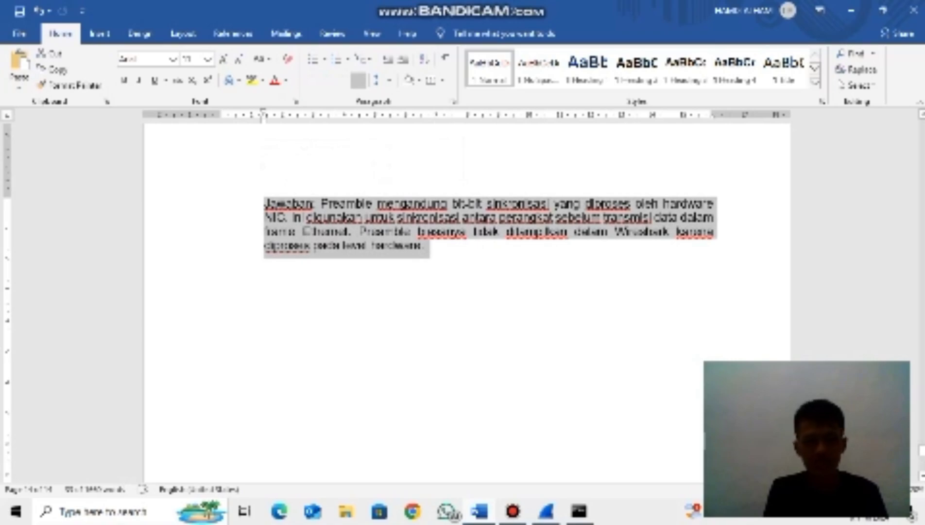
click(223, 264)
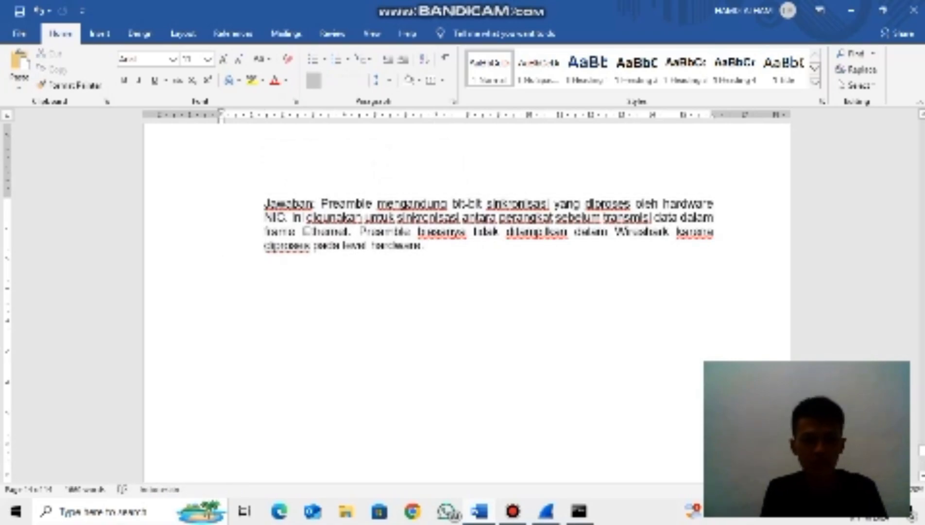
scroll(223, 264, up, 10)
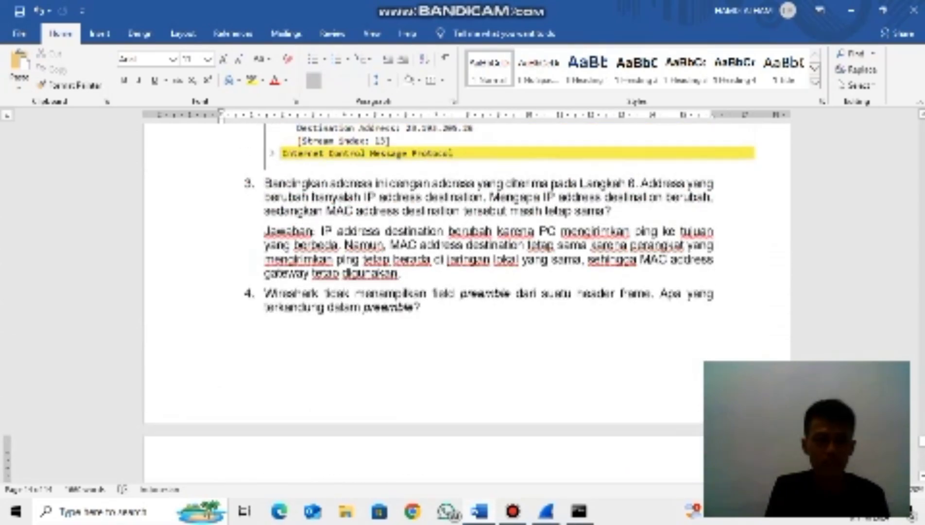
scroll(467, 292, up, 5)
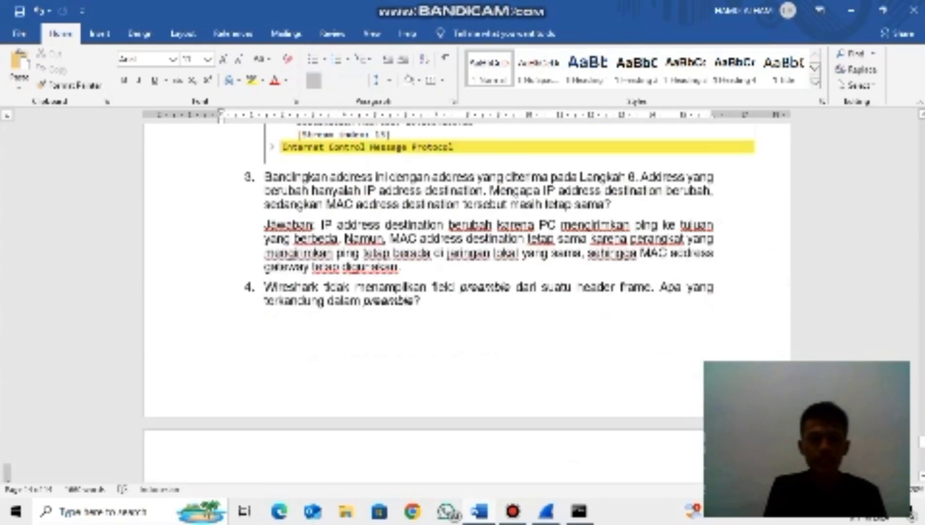